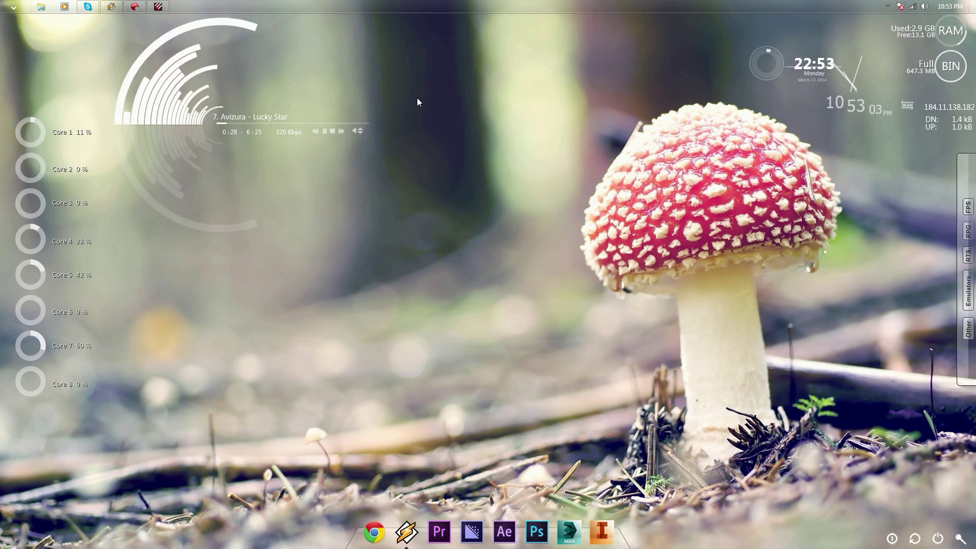
Bring up the Tunngle window and open its system options
{"action": "mouse_move", "coordinate": [156, 7]}
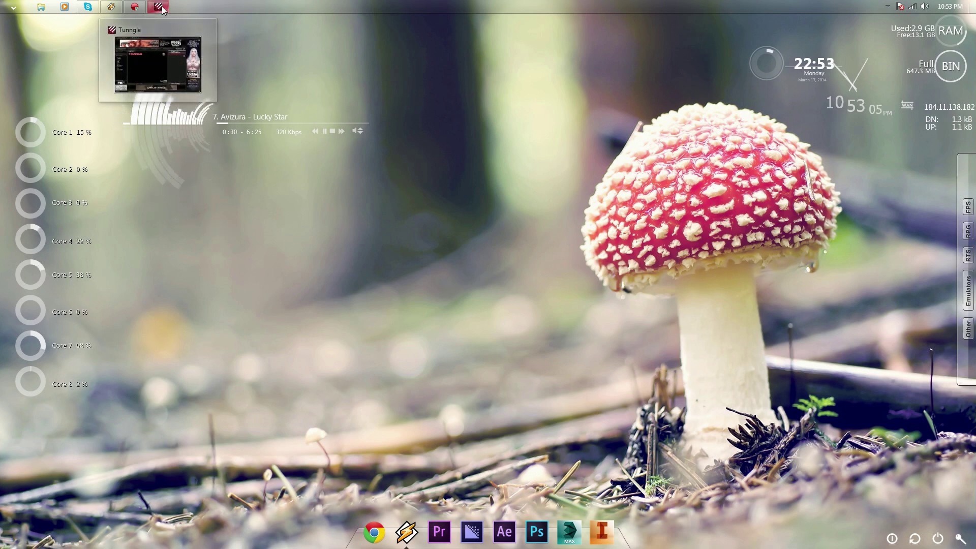
{"action": "left_click", "coordinate": [161, 8]}
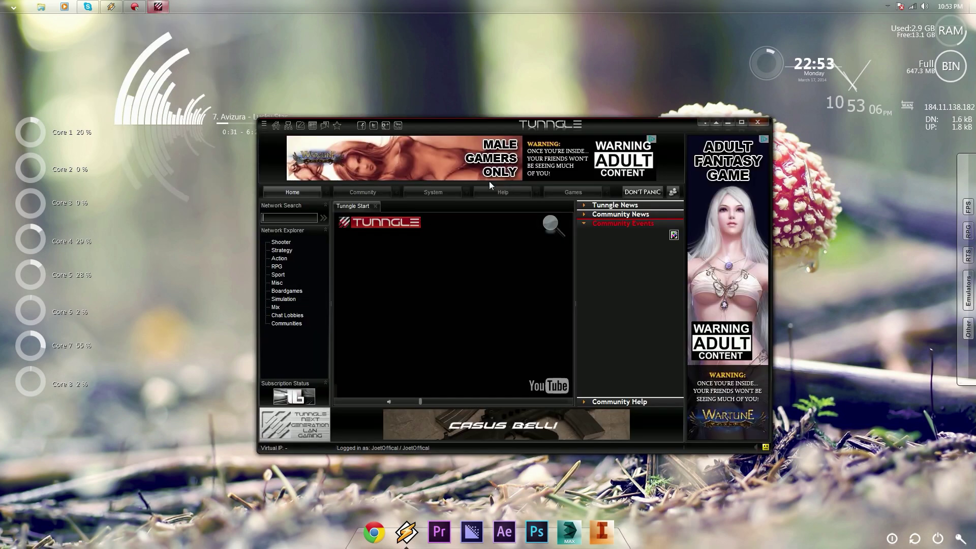
{"action": "left_click", "coordinate": [456, 191]}
{"action": "left_click", "coordinate": [443, 243]}
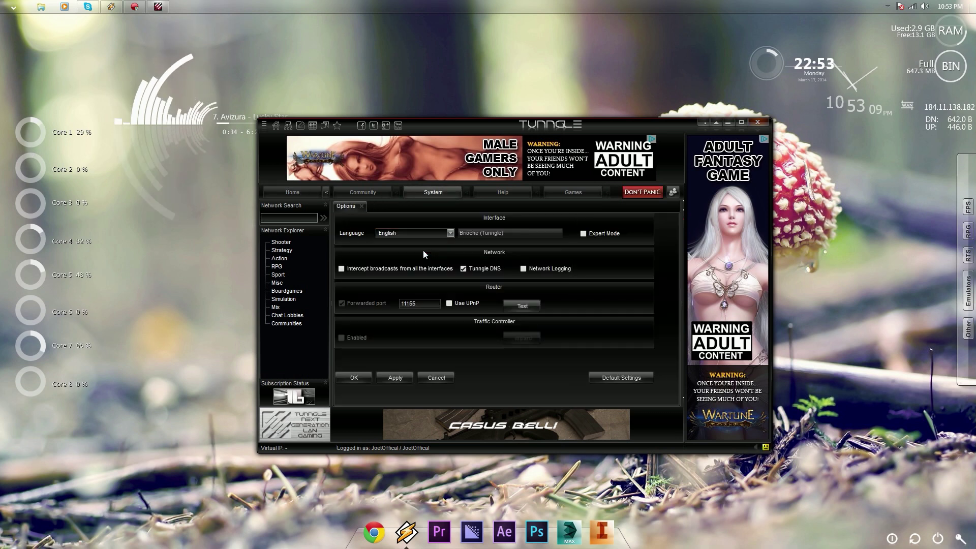
{"action": "left_click_drag", "start_coordinate": [478, 127], "coordinate": [467, 125]}
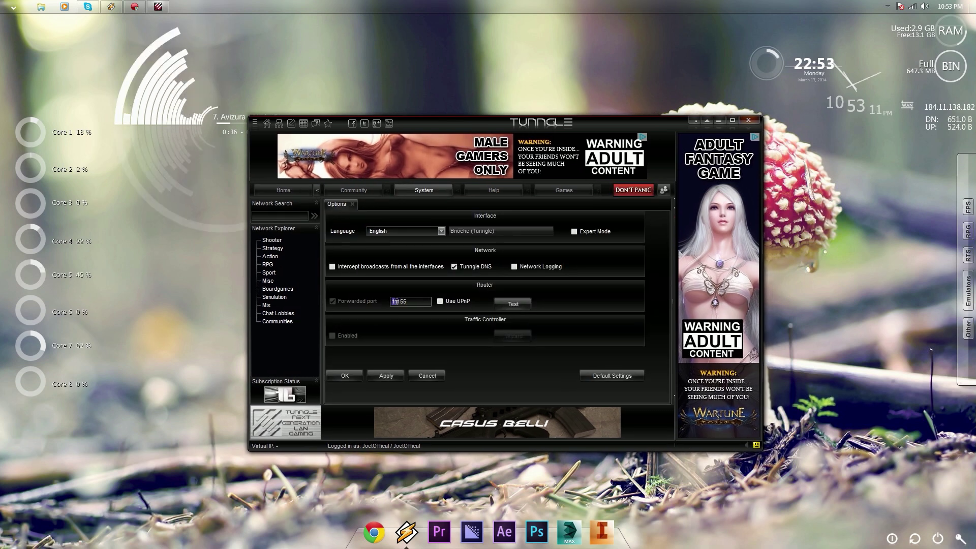
Set Tunngle's forwarded router port to 25505
{"action": "double_click", "coordinate": [395, 301]}
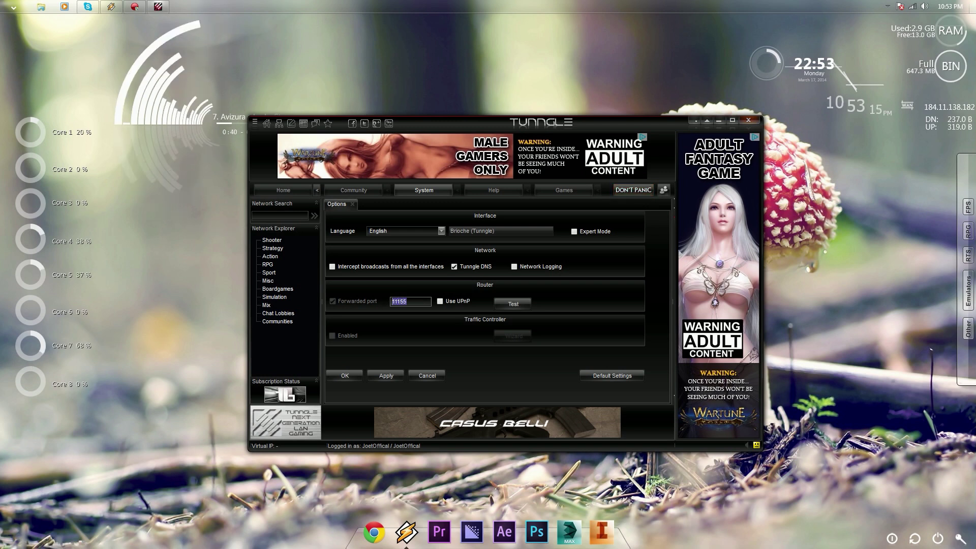
{"action": "left_click", "coordinate": [414, 301]}
{"action": "key", "text": "BackSpace"}
{"action": "key", "text": "BackSpace"}
{"action": "key", "text": "BackSpace"}
{"action": "key", "text": "BackSpace"}
{"action": "key", "text": "BackSpace"}
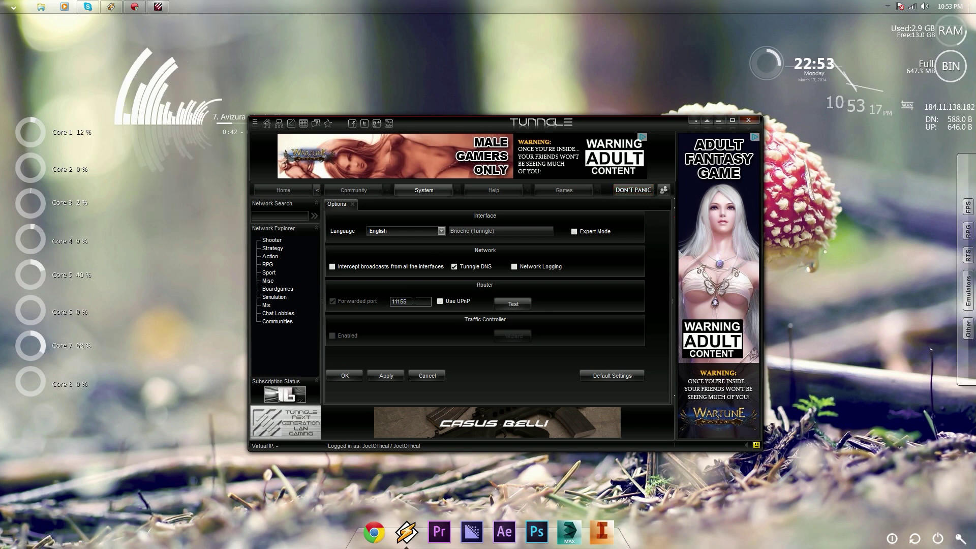
{"action": "type", "text": "255"}
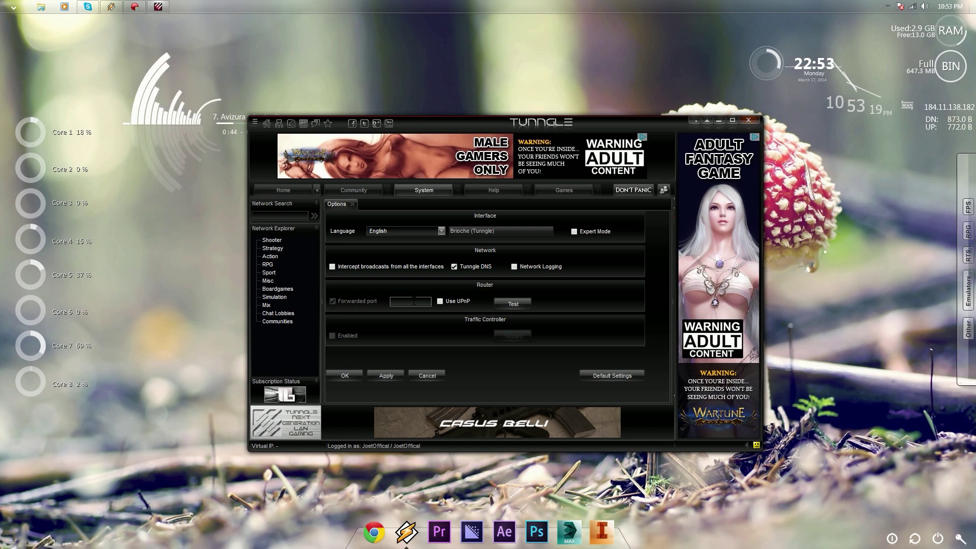
{"action": "type", "text": "05"}
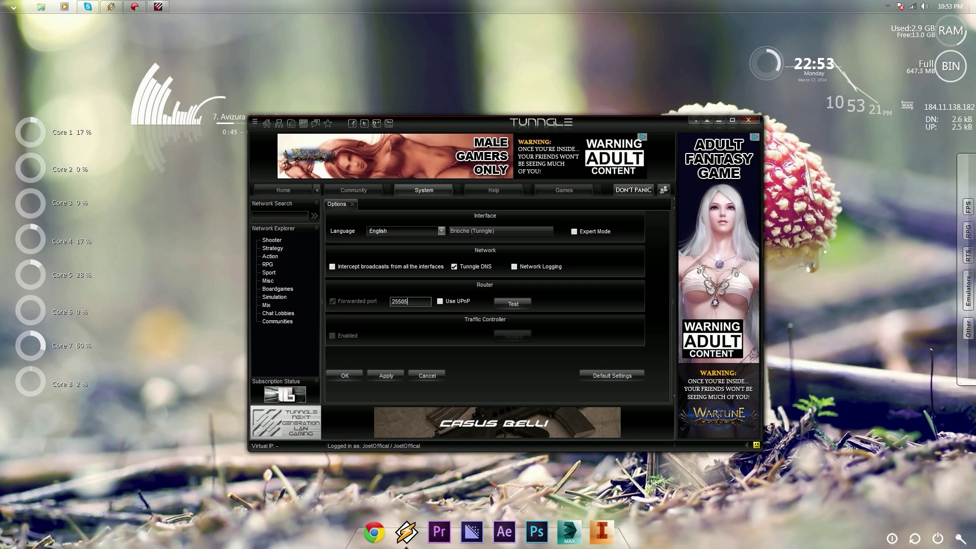
Select the whole forwarded port number and copy it
{"action": "left_click_drag", "start_coordinate": [429, 301], "coordinate": [392, 309]}
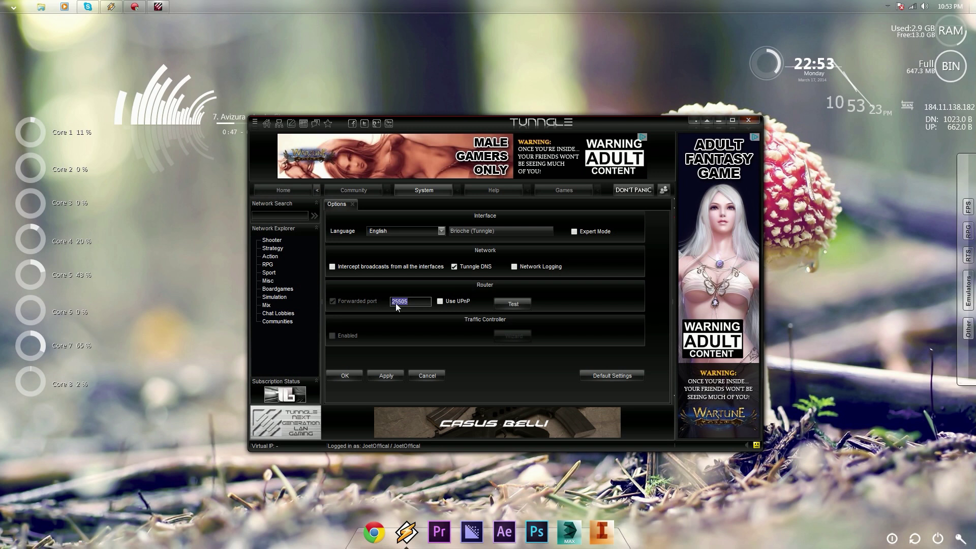
{"action": "right_click", "coordinate": [397, 304]}
{"action": "left_click", "coordinate": [411, 333]}
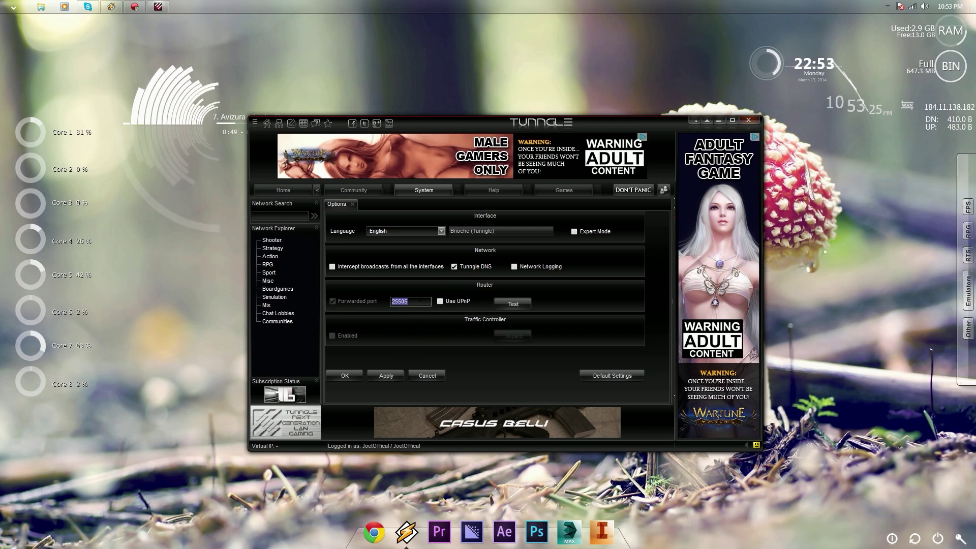
Apply and confirm the Tunngle options, dismiss the restart notices, and minimize Tunngle
{"action": "left_click", "coordinate": [395, 377]}
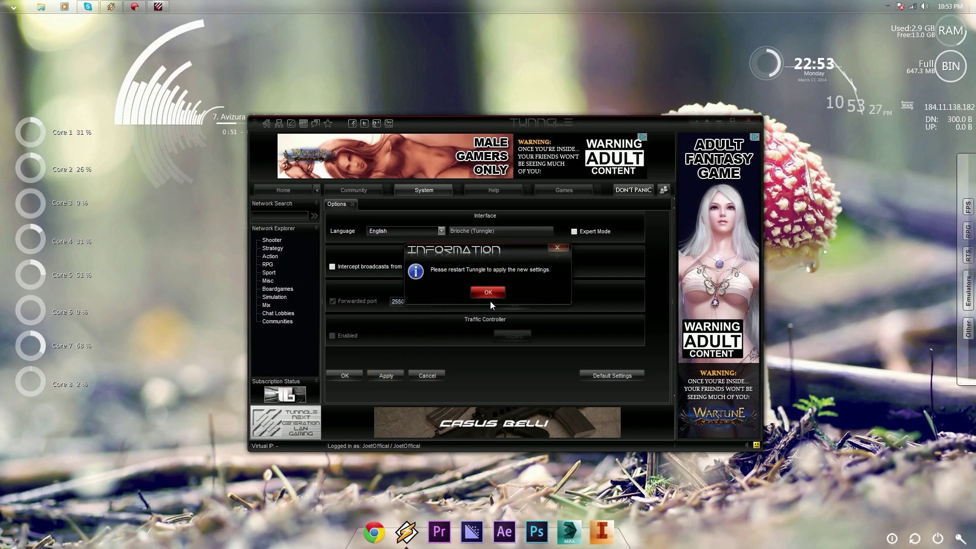
{"action": "left_click", "coordinate": [489, 292]}
{"action": "left_click", "coordinate": [356, 376]}
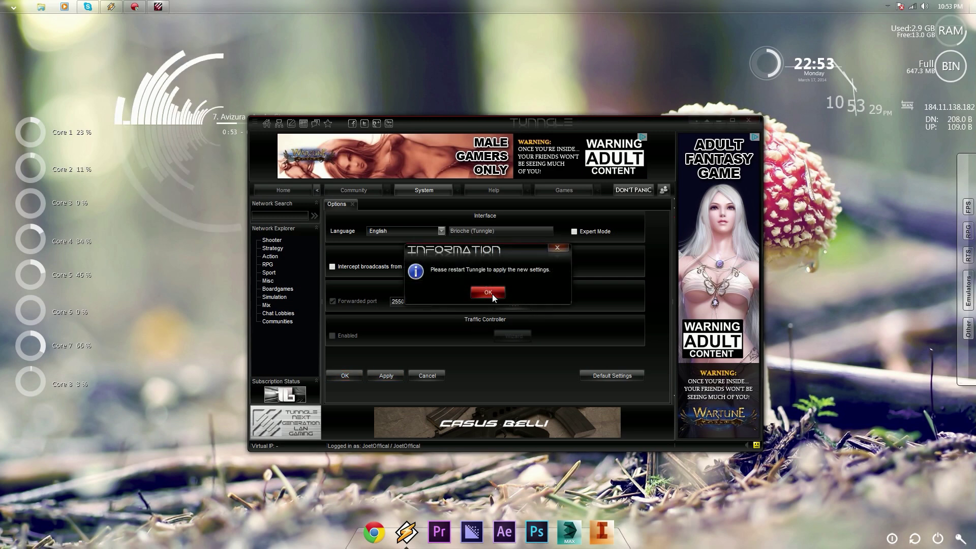
{"action": "left_click", "coordinate": [492, 293]}
{"action": "left_click", "coordinate": [717, 120]}
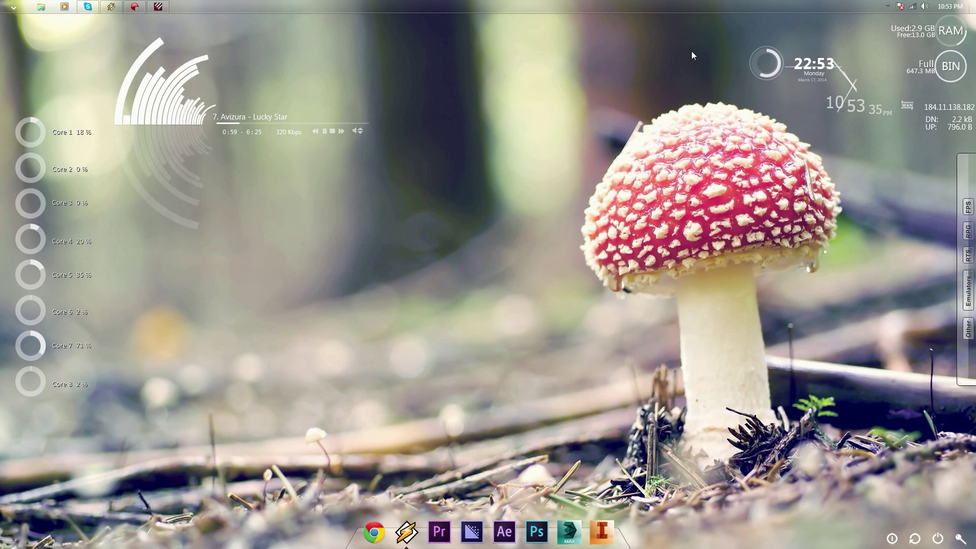
{"action": "right_click", "coordinate": [912, 6]}
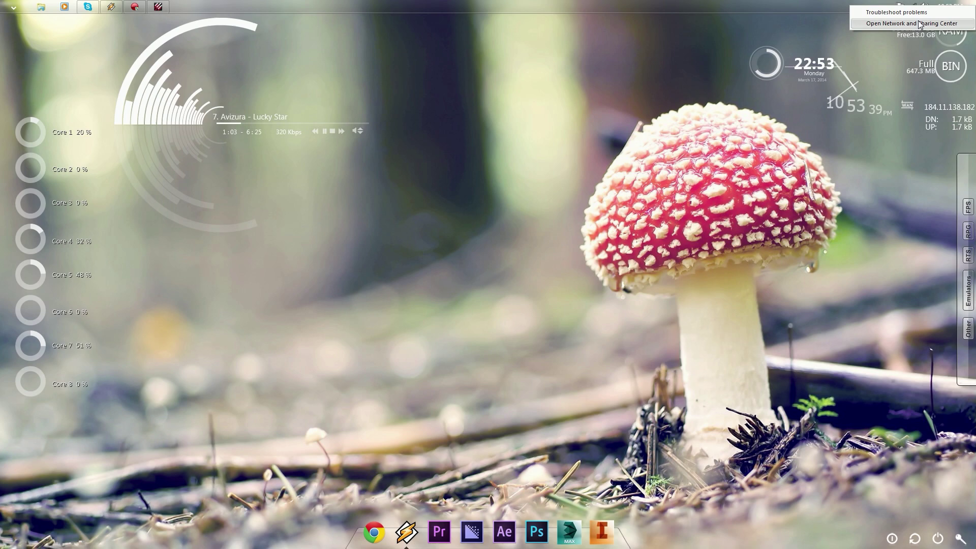
{"action": "left_click", "coordinate": [920, 24]}
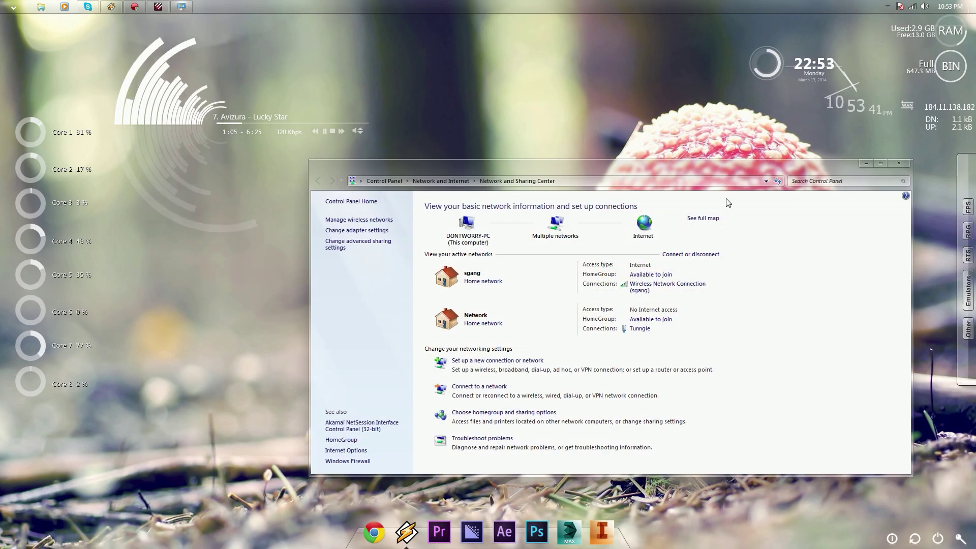
{"action": "left_click", "coordinate": [899, 163]}
Open the network adapter settings through Control Panel's Network and Sharing Center
{"action": "left_click", "coordinate": [15, 6]}
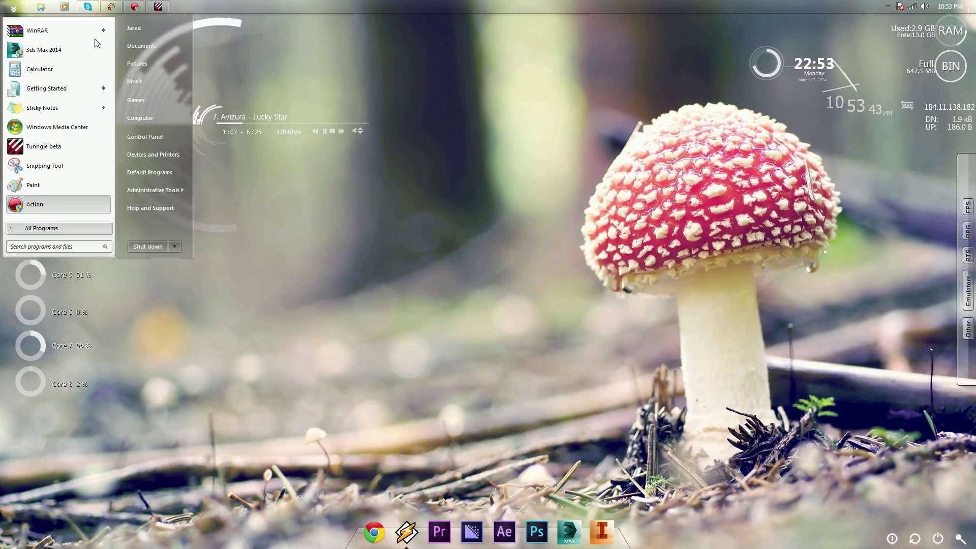
{"action": "left_click", "coordinate": [153, 136]}
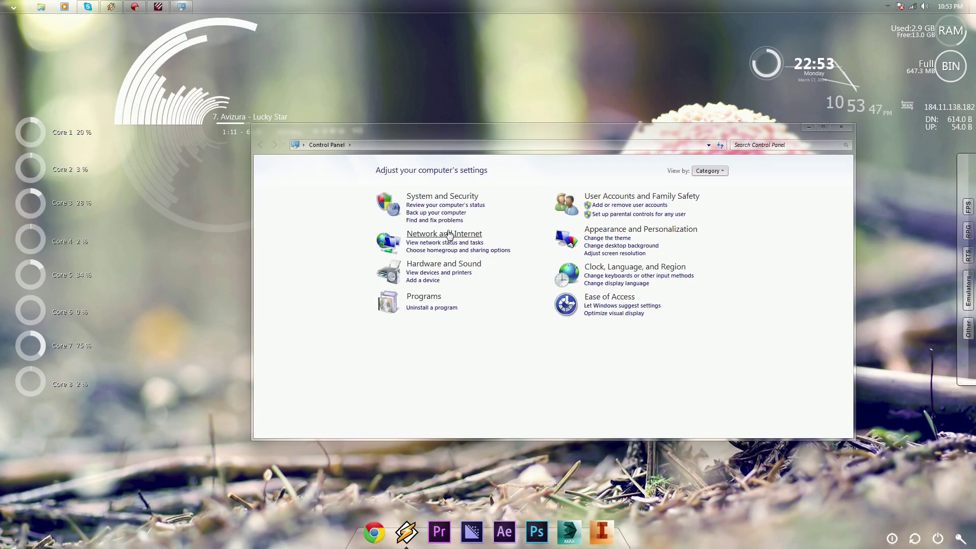
{"action": "left_click", "coordinate": [443, 234]}
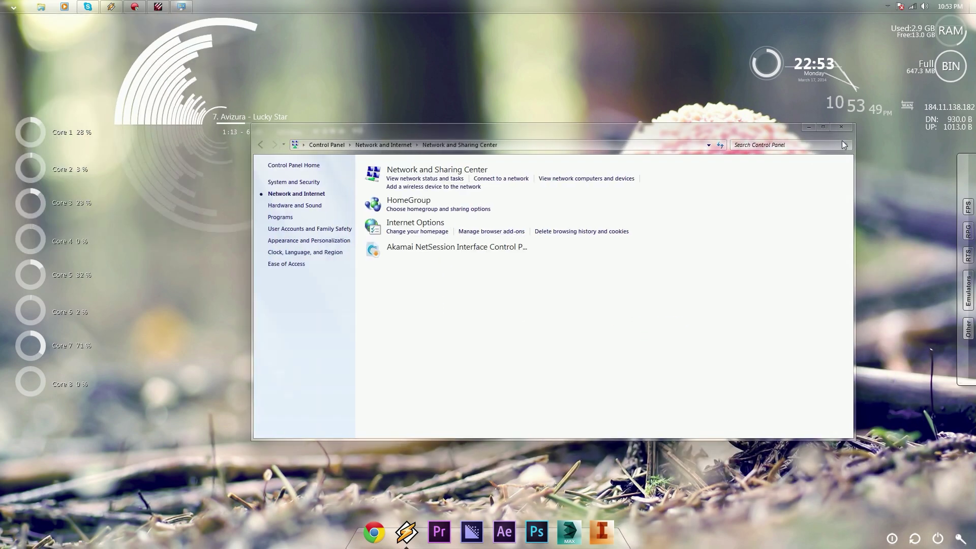
{"action": "left_click", "coordinate": [478, 170]}
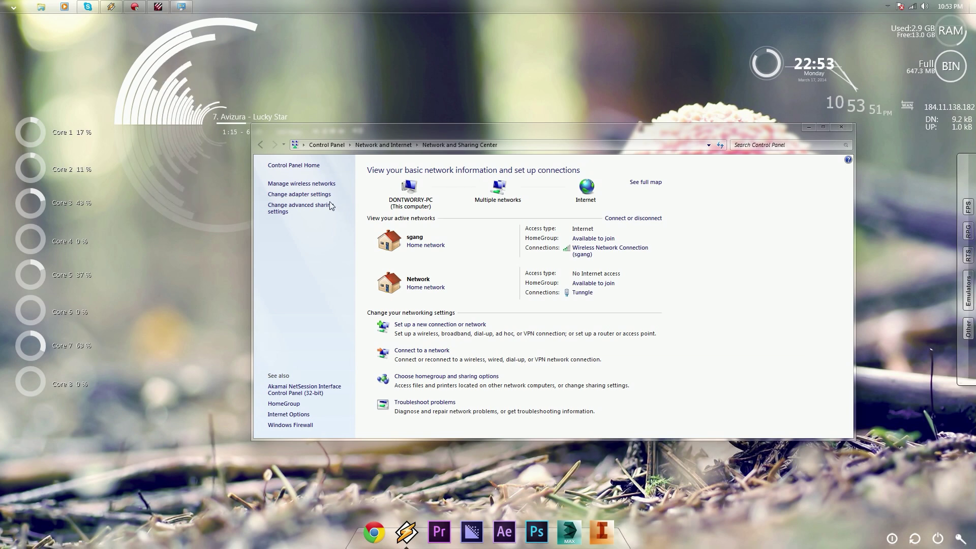
{"action": "left_click", "coordinate": [307, 198]}
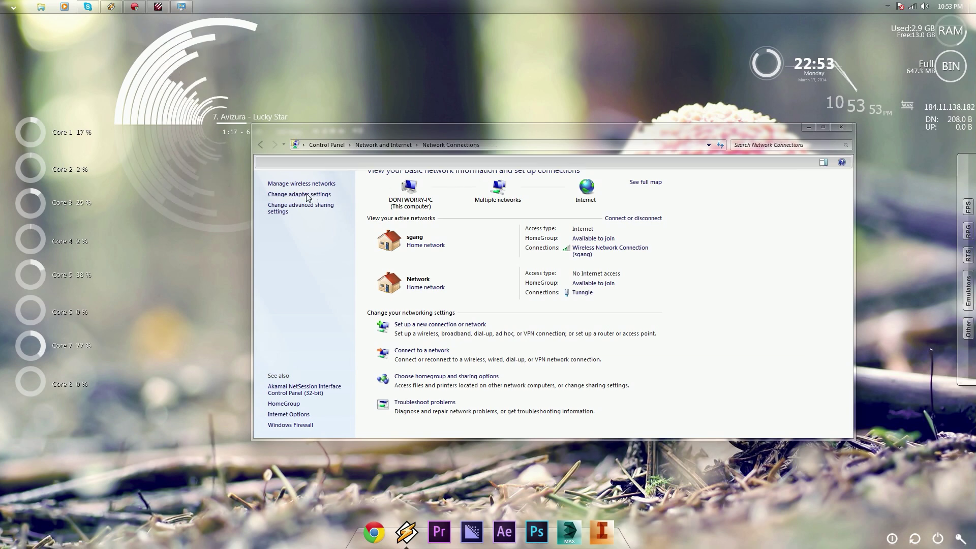
{"action": "left_click_drag", "start_coordinate": [484, 136], "coordinate": [374, 108]}
Check the status of the Wireless Network Connection adapter and close its status dialog
{"action": "left_click", "coordinate": [482, 168]}
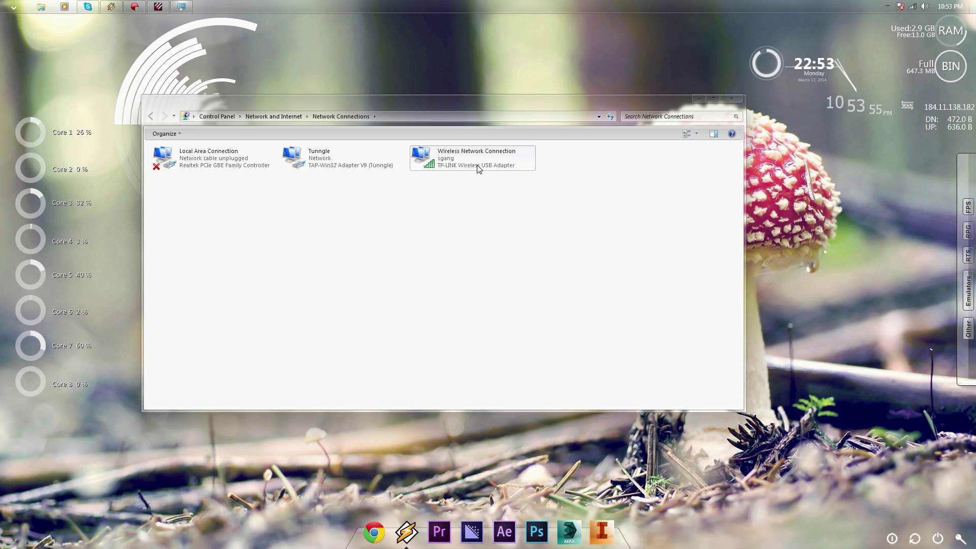
{"action": "left_click", "coordinate": [308, 161]}
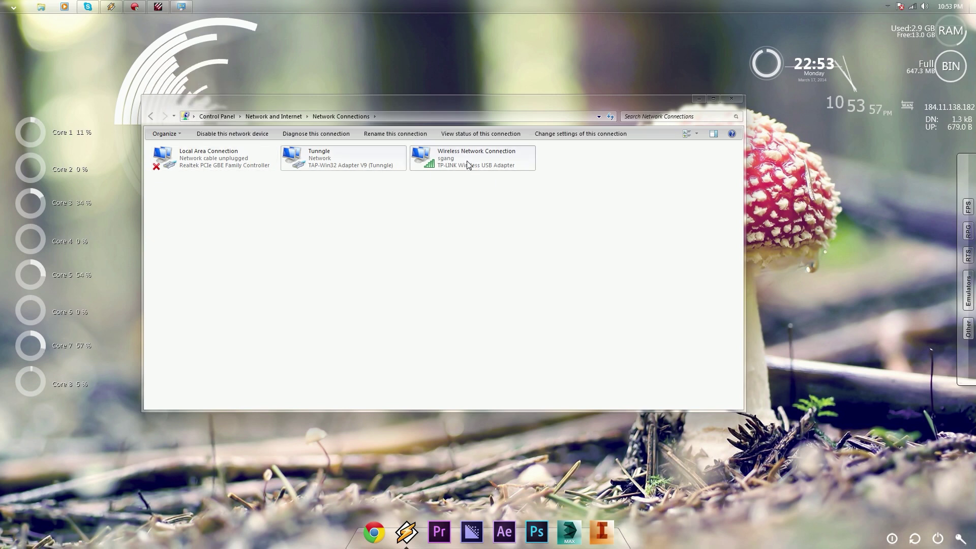
{"action": "left_click", "coordinate": [466, 162]}
{"action": "left_click", "coordinate": [328, 165]}
{"action": "left_click", "coordinate": [452, 168]}
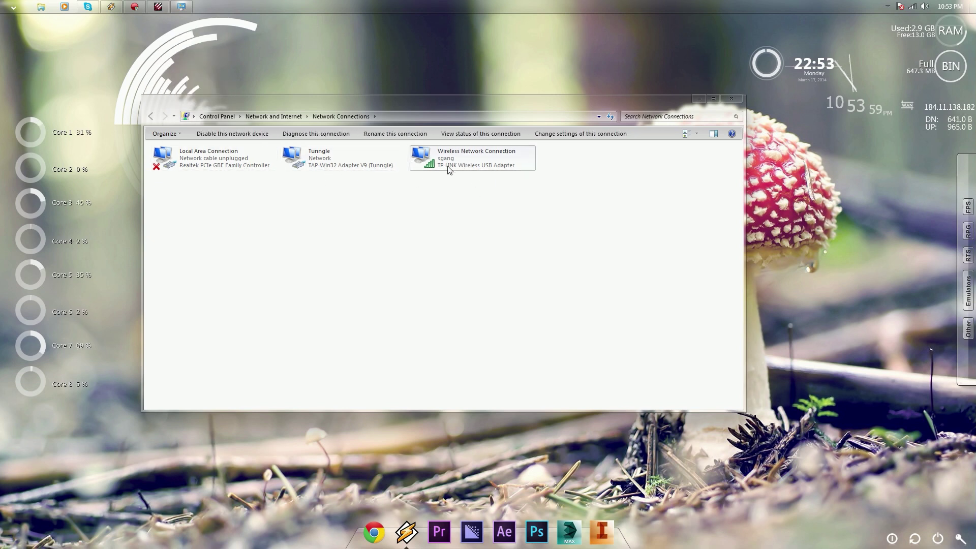
{"action": "right_click", "coordinate": [477, 167]}
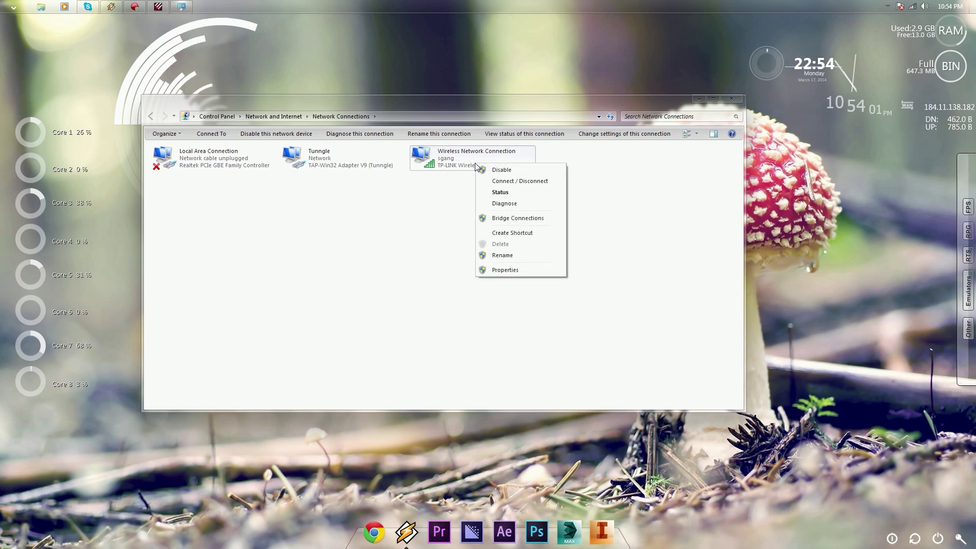
{"action": "left_click", "coordinate": [492, 192]}
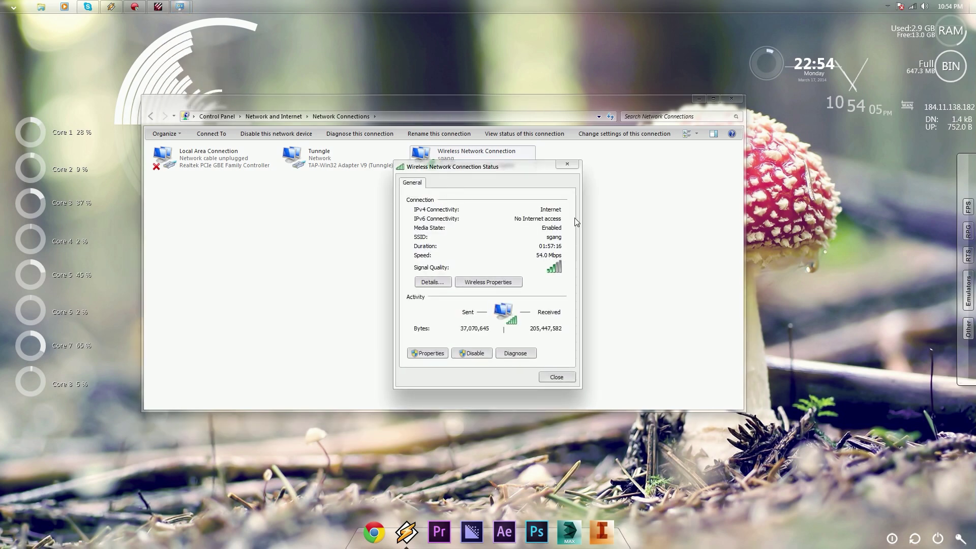
{"action": "left_click", "coordinate": [567, 166]}
{"action": "left_click_drag", "start_coordinate": [473, 102], "coordinate": [637, 170]}
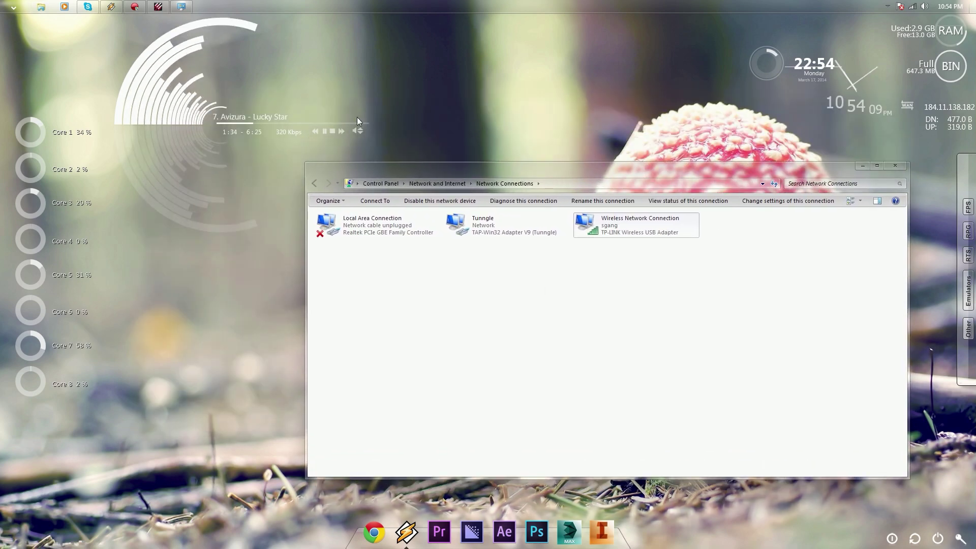
Search for cmd and open the command prompt as administrator
{"action": "left_click", "coordinate": [14, 8]}
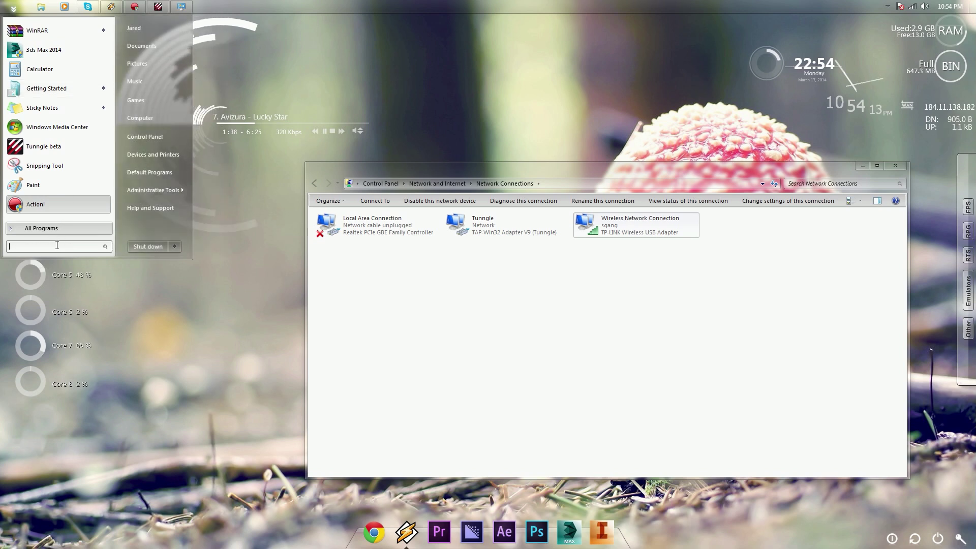
{"action": "type", "text": "cmd"}
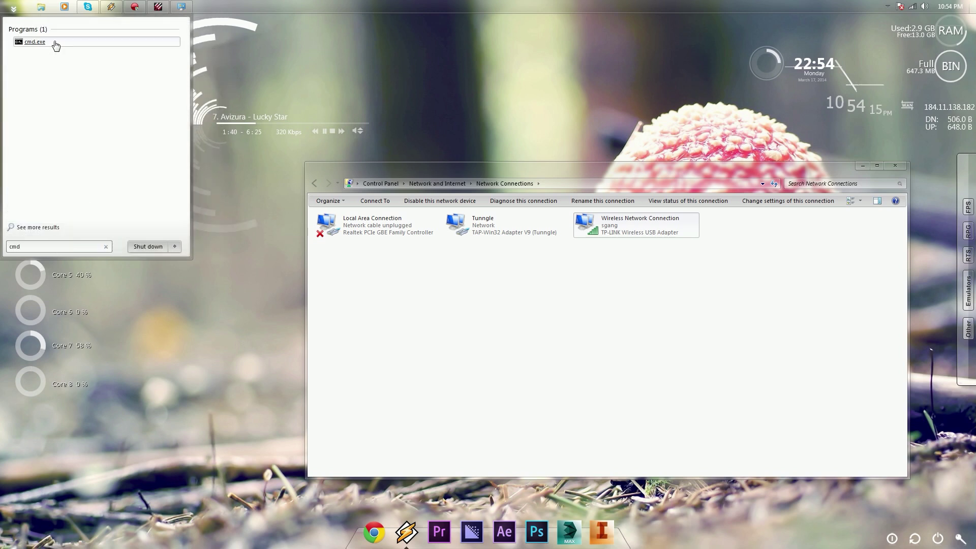
{"action": "right_click", "coordinate": [56, 46]}
{"action": "left_click", "coordinate": [77, 71]}
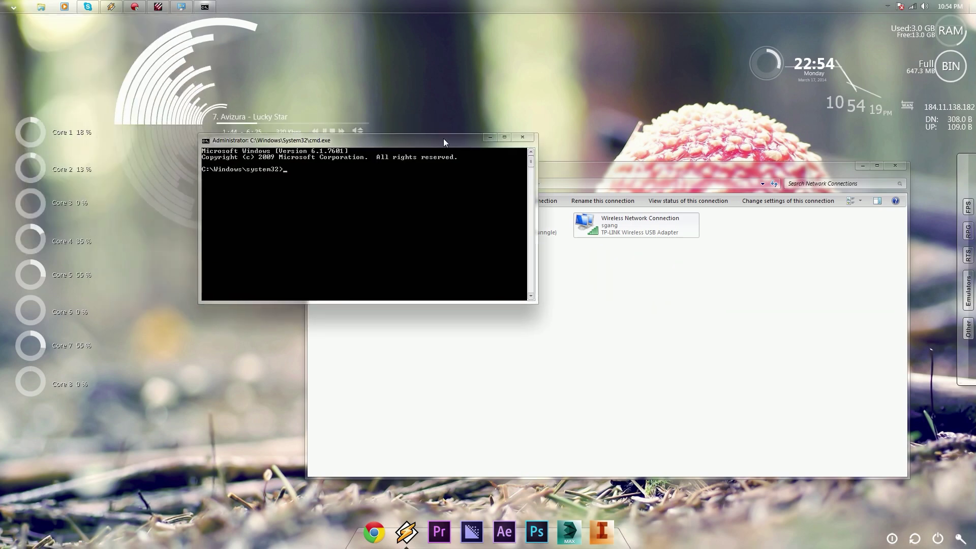
Run ipconfig to examine the adapters' IP addresses, and minimize the Network Connections window behind the command prompt
{"action": "type", "text": "ipconfig"}
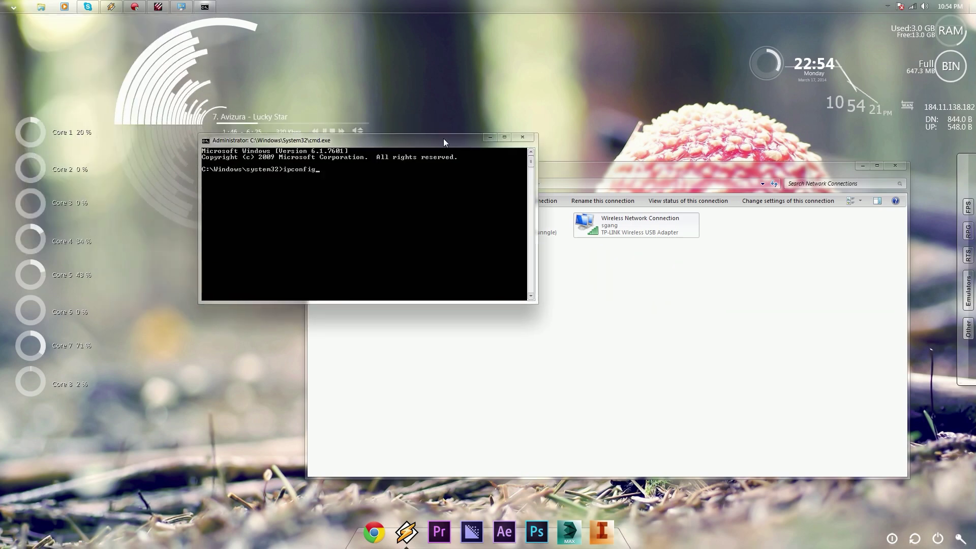
{"action": "key", "text": "Return"}
{"action": "left_click_drag", "start_coordinate": [531, 177], "coordinate": [536, 169]}
{"action": "left_click_drag", "start_coordinate": [476, 137], "coordinate": [713, 263]}
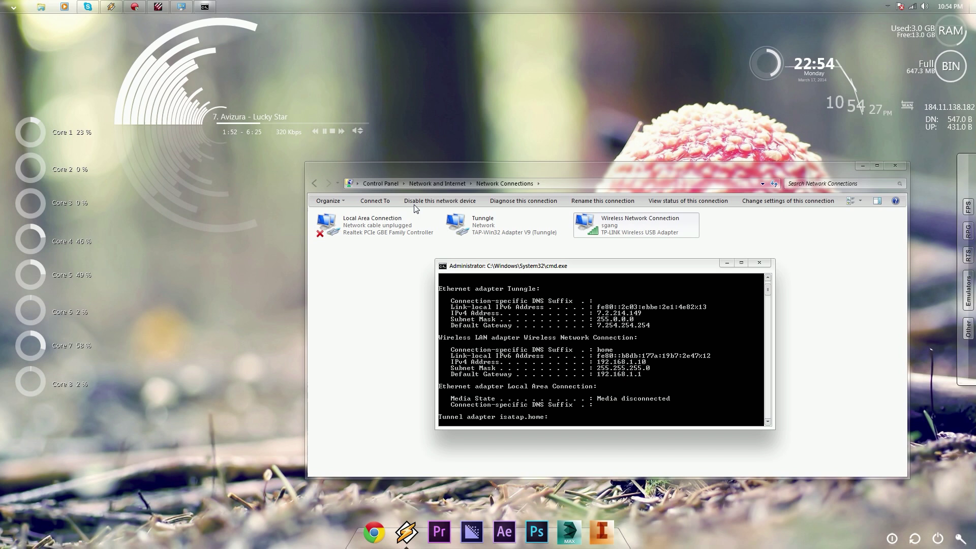
{"action": "left_click_drag", "start_coordinate": [625, 263], "coordinate": [621, 240]}
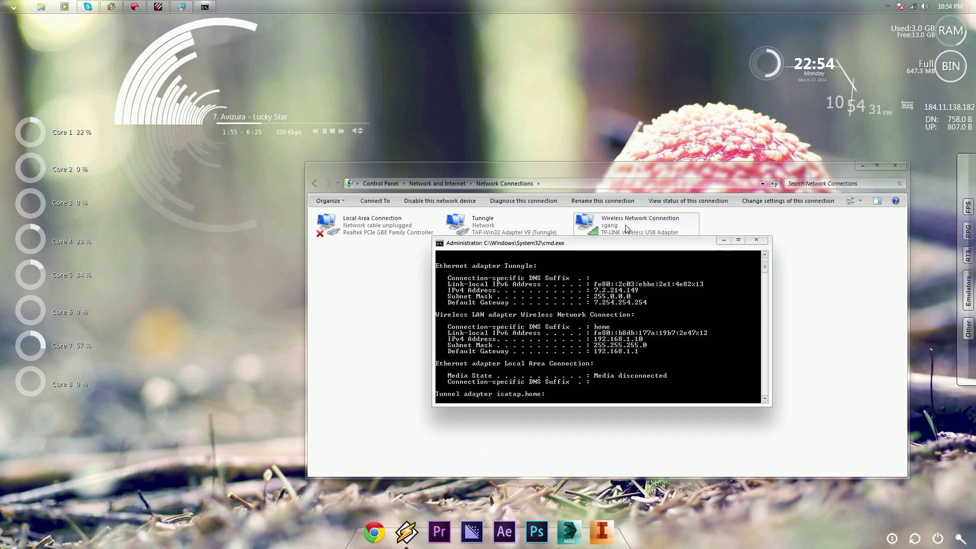
{"action": "left_click", "coordinate": [862, 165]}
{"action": "left_click_drag", "start_coordinate": [656, 238], "coordinate": [623, 108]}
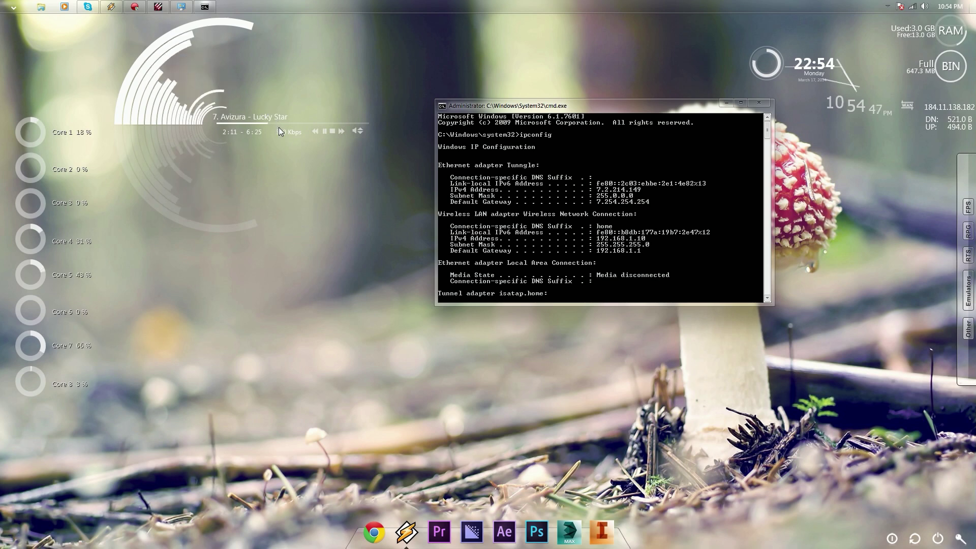
Browse to the Network location in a new Explorer window and open its Folder Options
{"action": "key", "text": "super+e"}
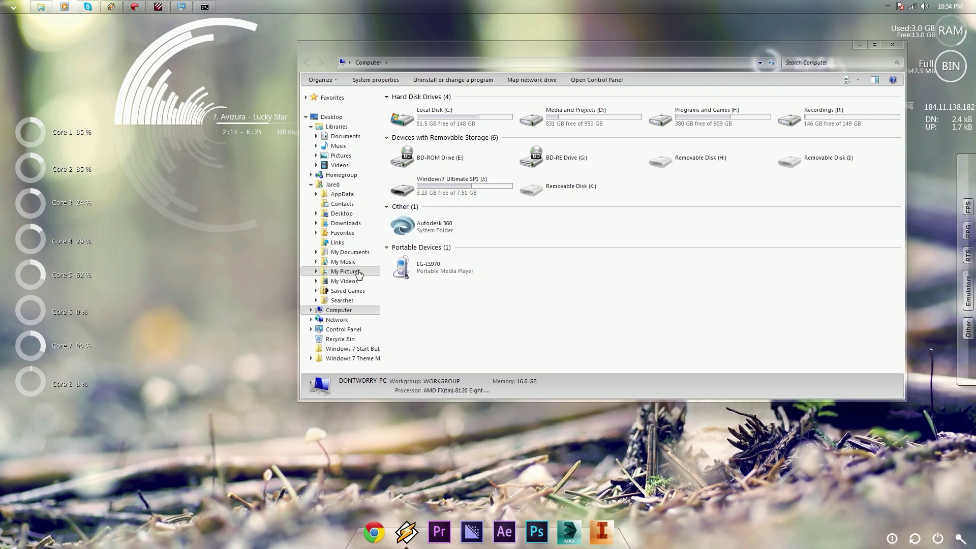
{"action": "left_click", "coordinate": [343, 320]}
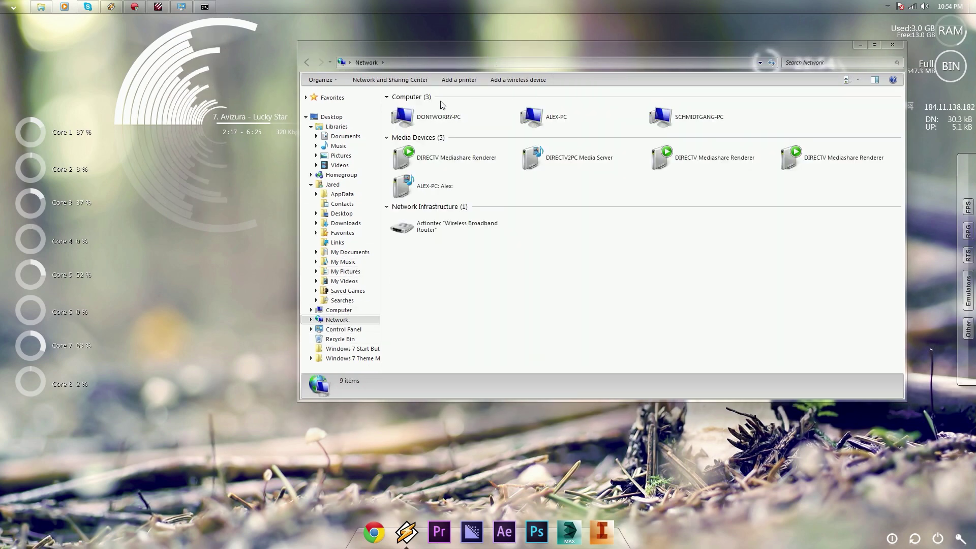
{"action": "key", "text": "alt"}
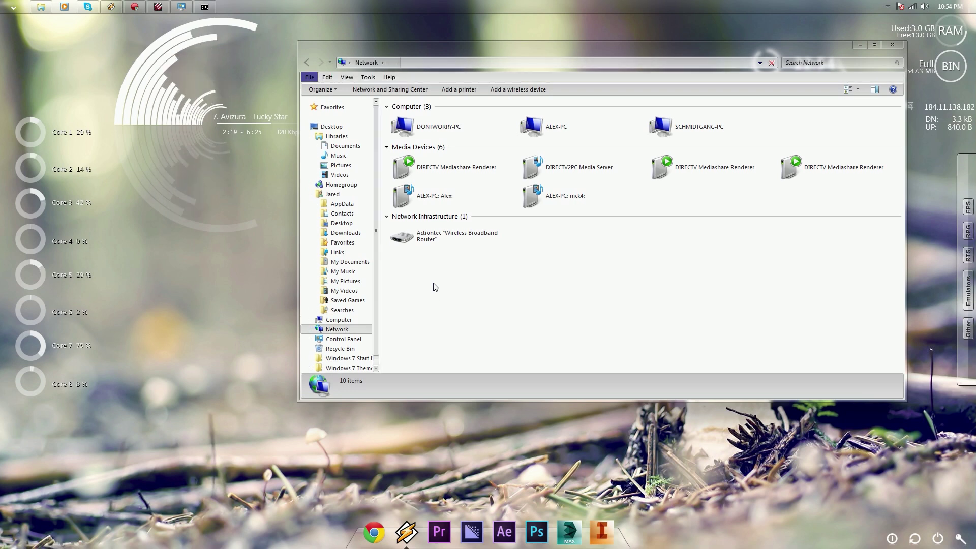
{"action": "left_click", "coordinate": [364, 79]}
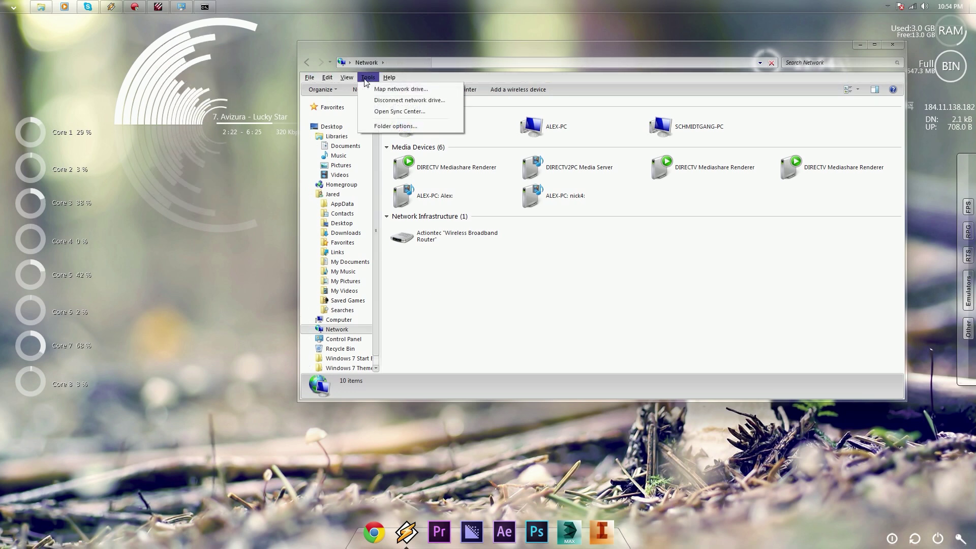
{"action": "left_click", "coordinate": [396, 126]}
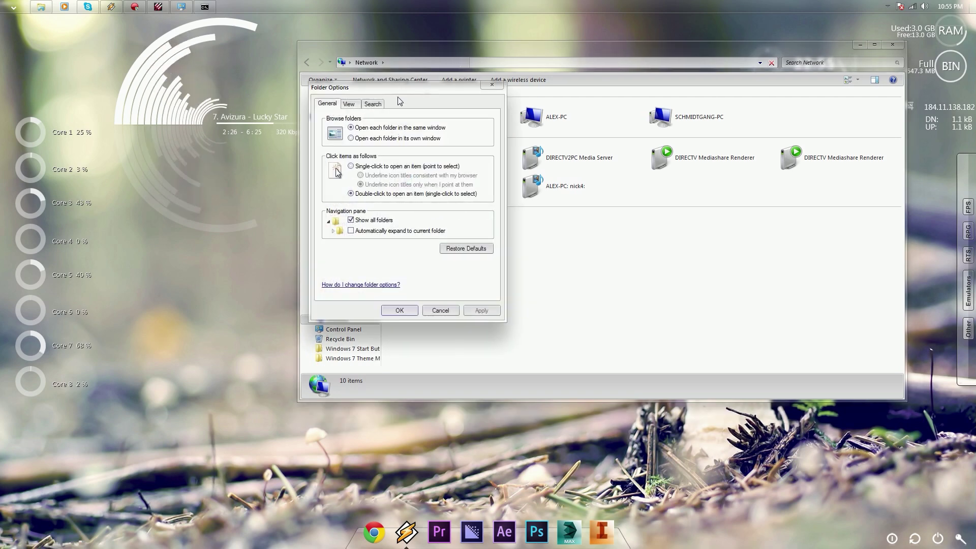
Set the folder view to show hidden files, folders, and drives, and confirm the folder options
{"action": "left_click_drag", "start_coordinate": [399, 90], "coordinate": [458, 135]}
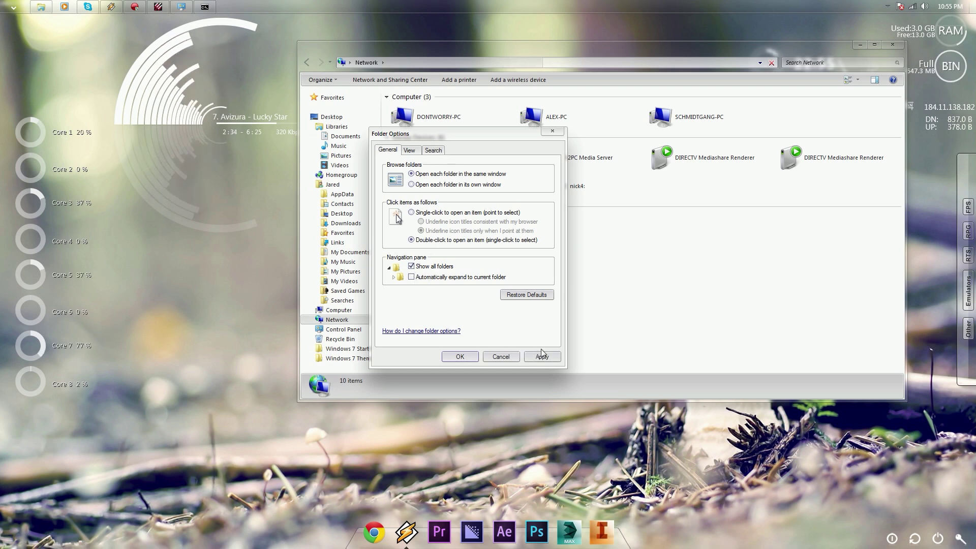
{"action": "left_click", "coordinate": [542, 357]}
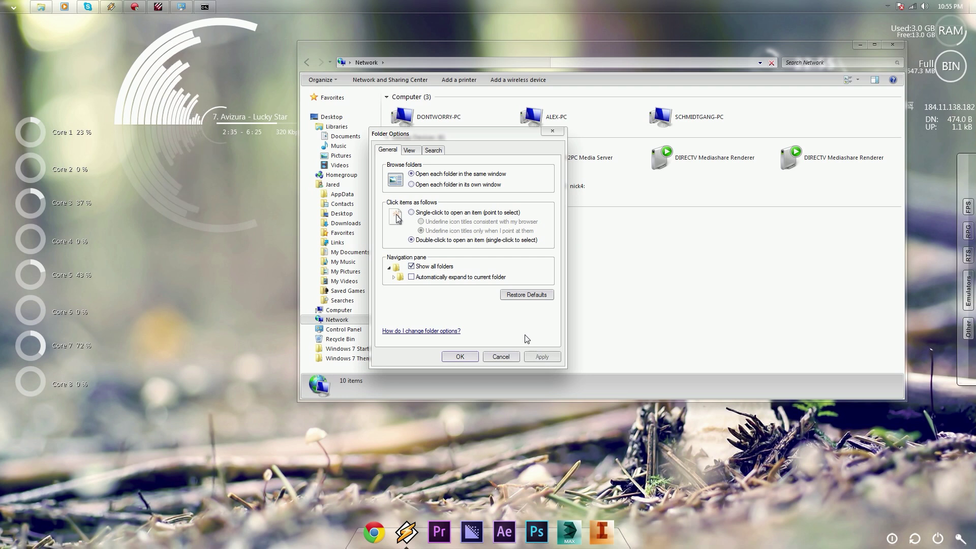
{"action": "left_click", "coordinate": [411, 151]}
{"action": "left_click", "coordinate": [409, 284]}
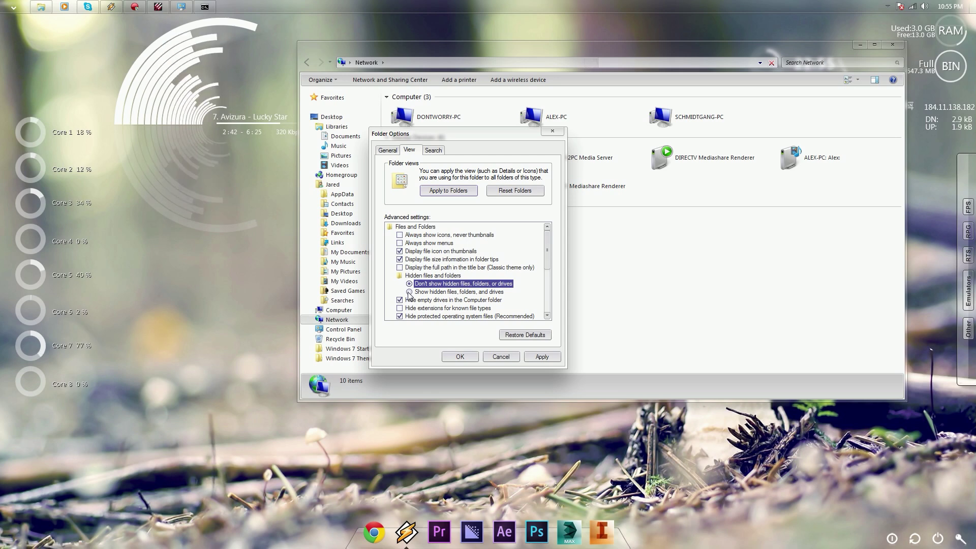
{"action": "left_click", "coordinate": [409, 293]}
{"action": "left_click", "coordinate": [549, 358]}
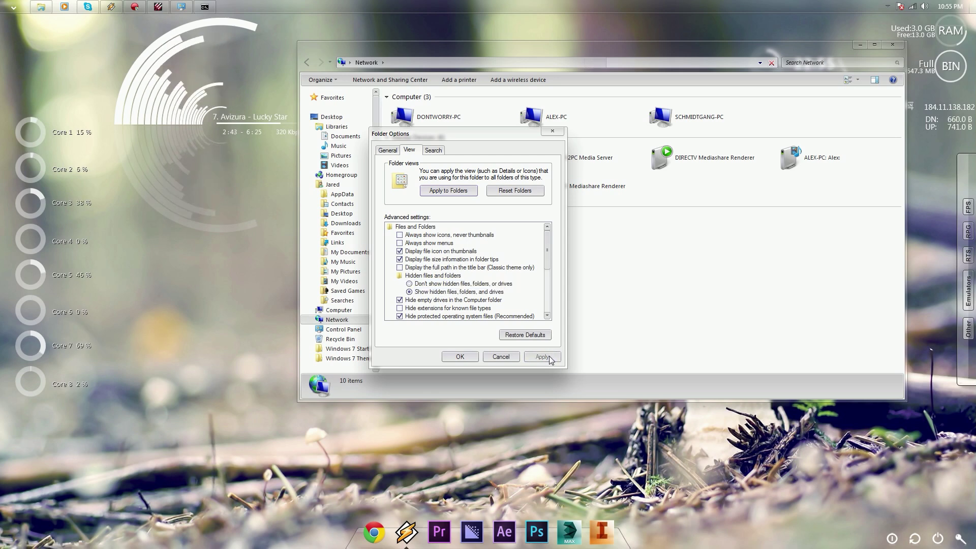
{"action": "left_click", "coordinate": [460, 357]}
Open the properties of the Actiontec Wireless Broadband Router and bring up its advanced services settings
{"action": "left_click_drag", "start_coordinate": [476, 52], "coordinate": [508, 66]}
{"action": "left_click", "coordinate": [439, 204]}
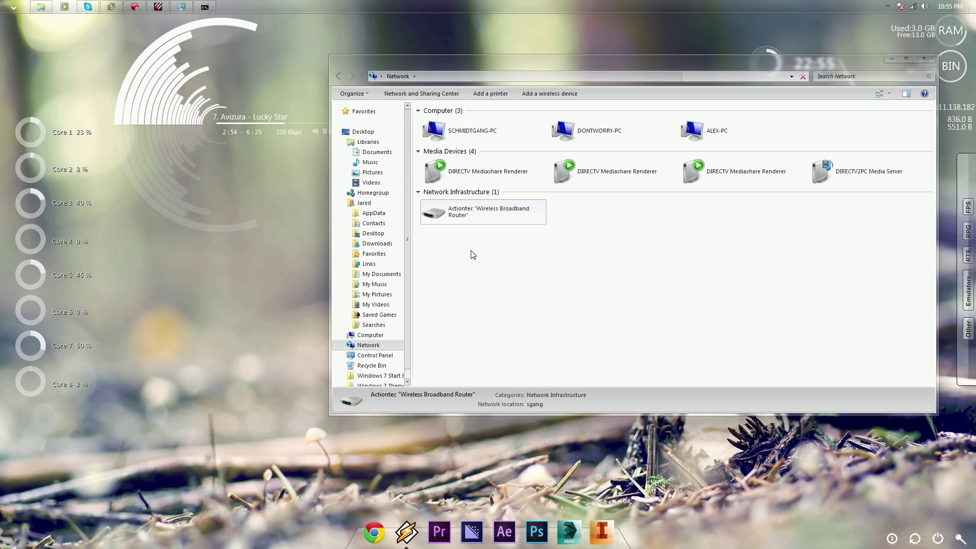
{"action": "right_click", "coordinate": [483, 211]}
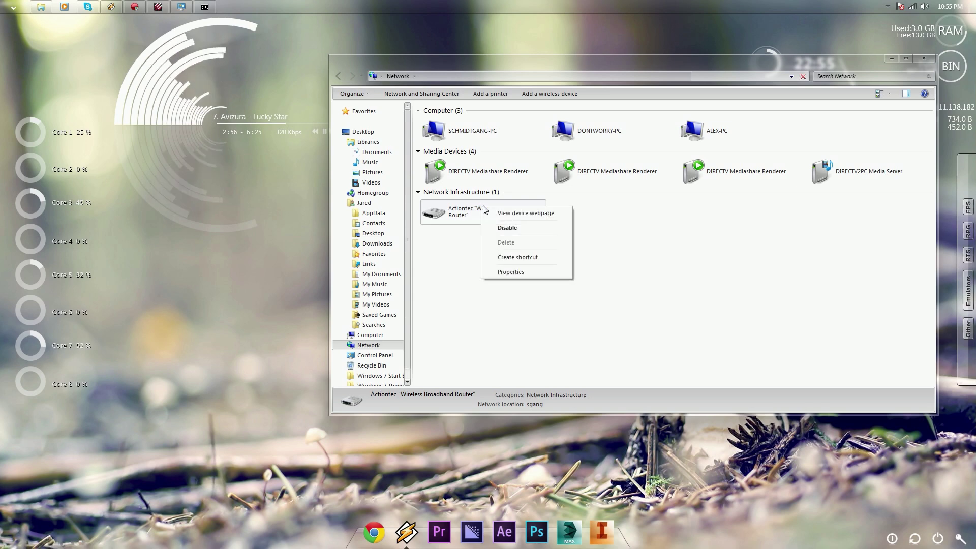
{"action": "left_click", "coordinate": [509, 272]}
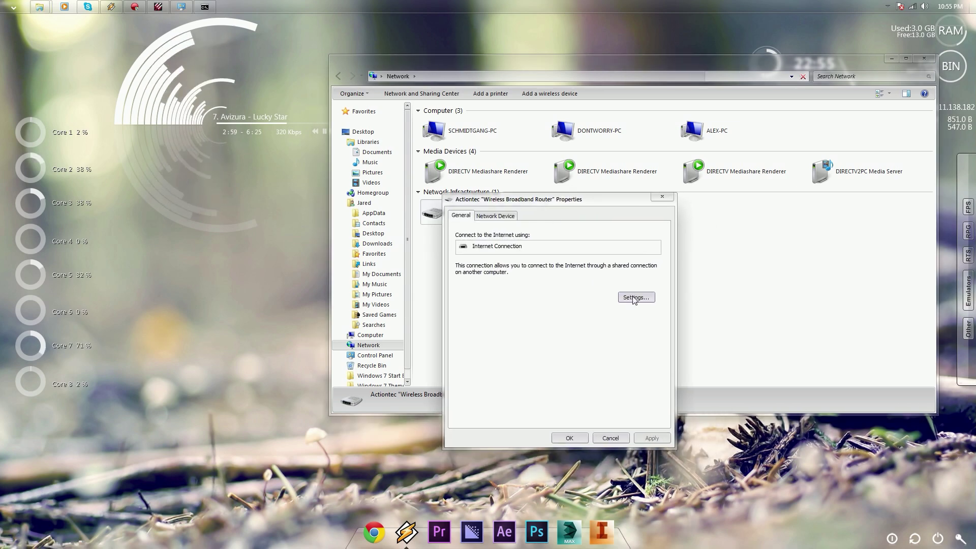
{"action": "left_click", "coordinate": [635, 298]}
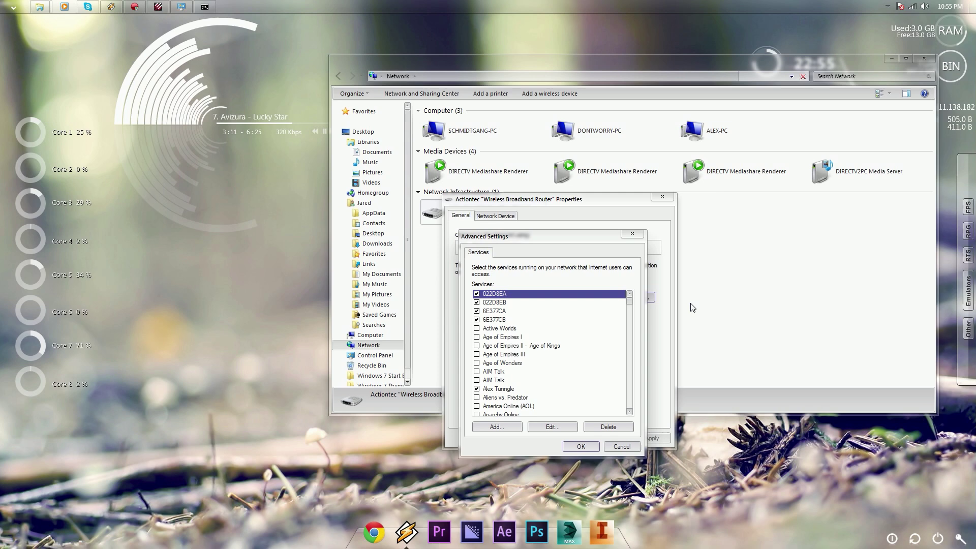
Add a new service to the router and describe it as "Tunngle Ip Foward 1"
{"action": "left_click", "coordinate": [499, 430]}
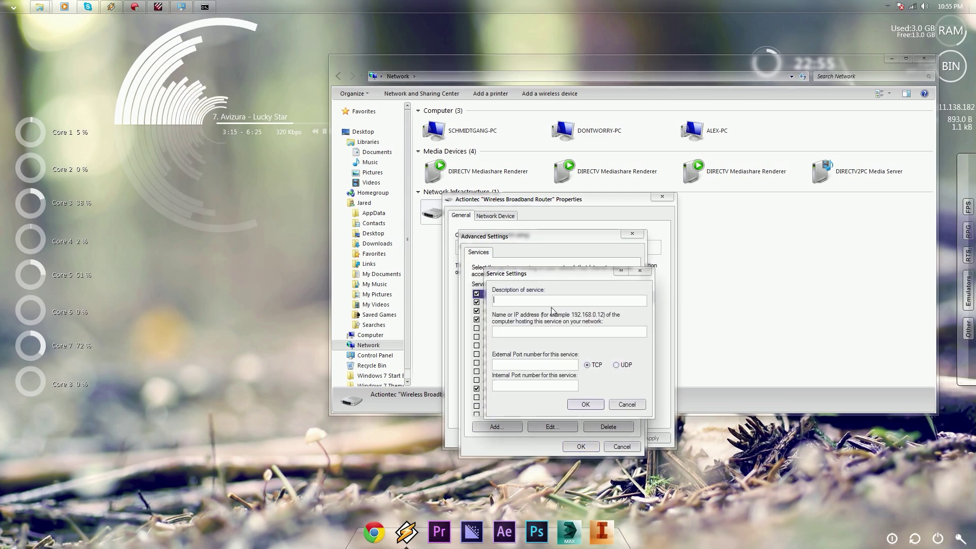
{"action": "type", "text": "Tungle"}
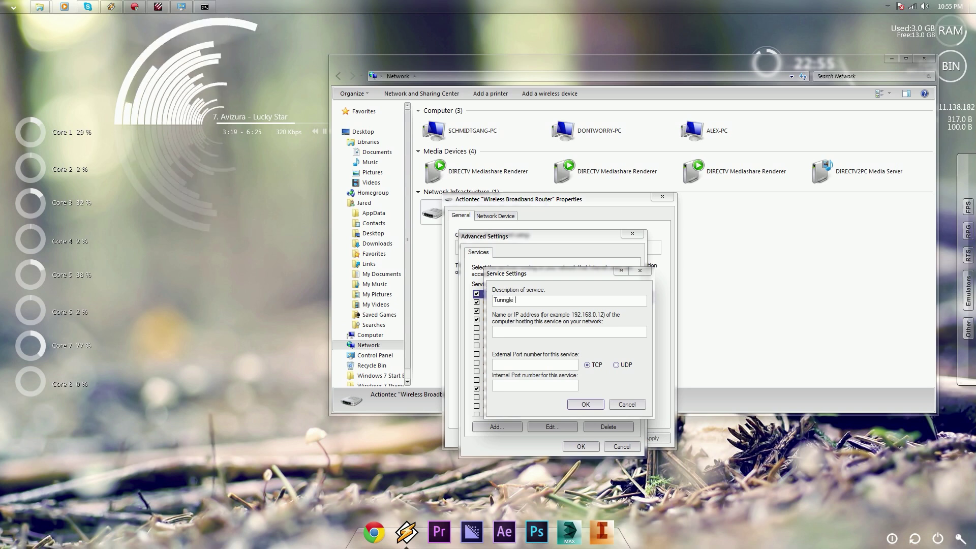
{"action": "type", "text": "Ip Fo"}
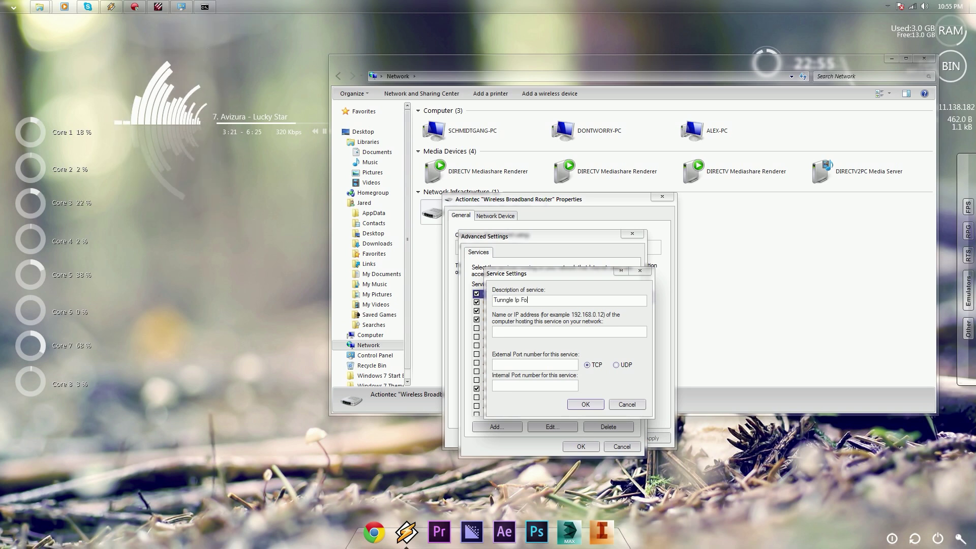
{"action": "type", "text": "ward 1"}
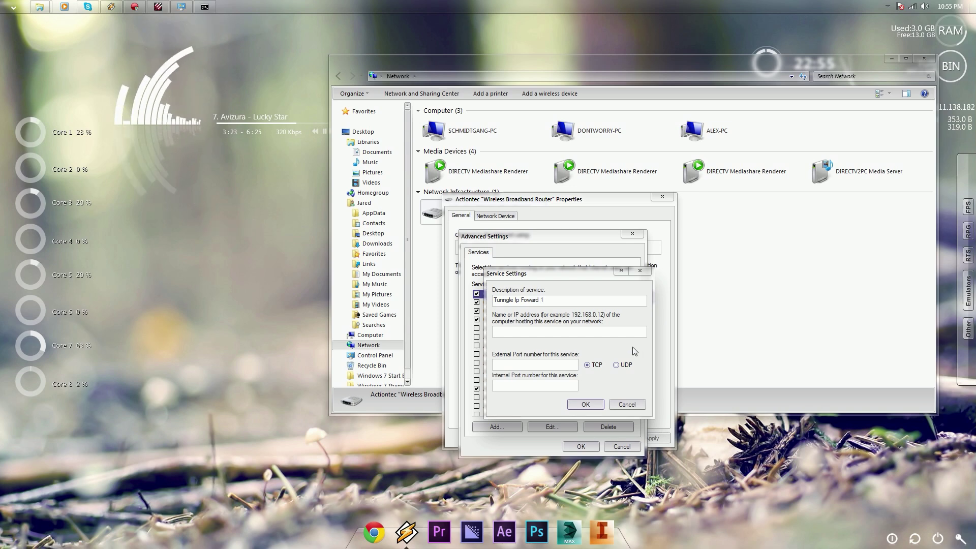
Place the ipconfig output beside the service settings and enter IP address 192.168.1.10 with external and internal port 25505
{"action": "left_click", "coordinate": [204, 7]}
{"action": "left_click_drag", "start_coordinate": [547, 108], "coordinate": [170, 150]}
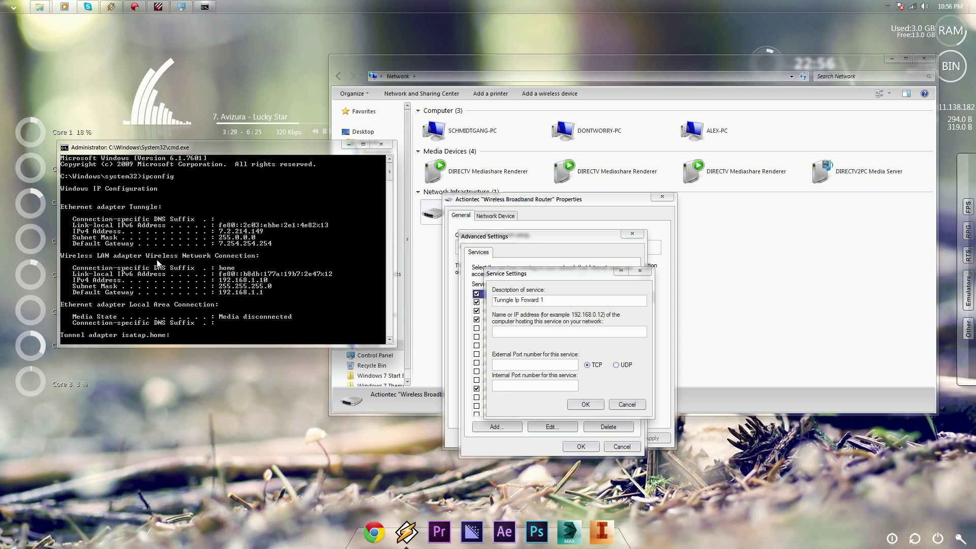
{"action": "left_click", "coordinate": [535, 335]}
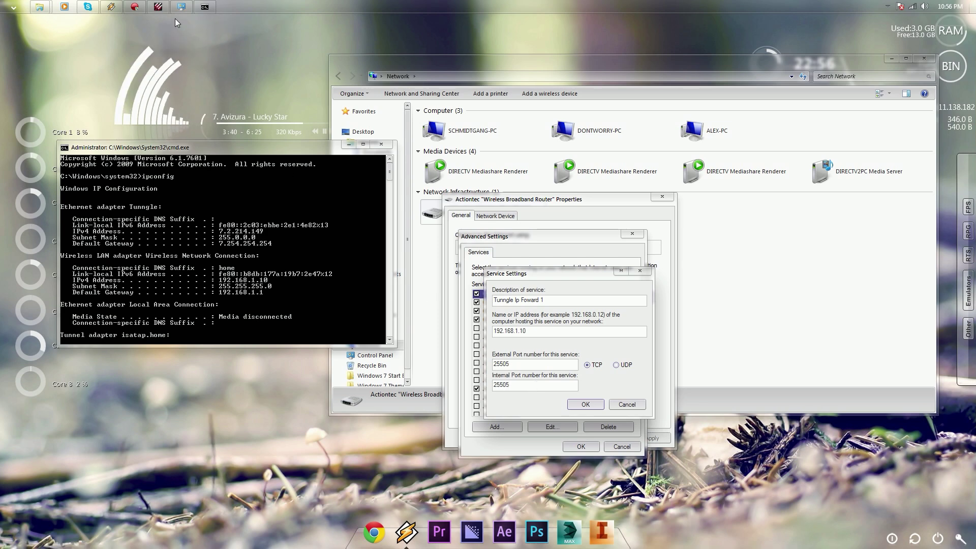
Check the forwarded port in Tunngle's system options and minimize Tunngle
{"action": "left_click", "coordinate": [158, 6]}
{"action": "left_click", "coordinate": [406, 188]}
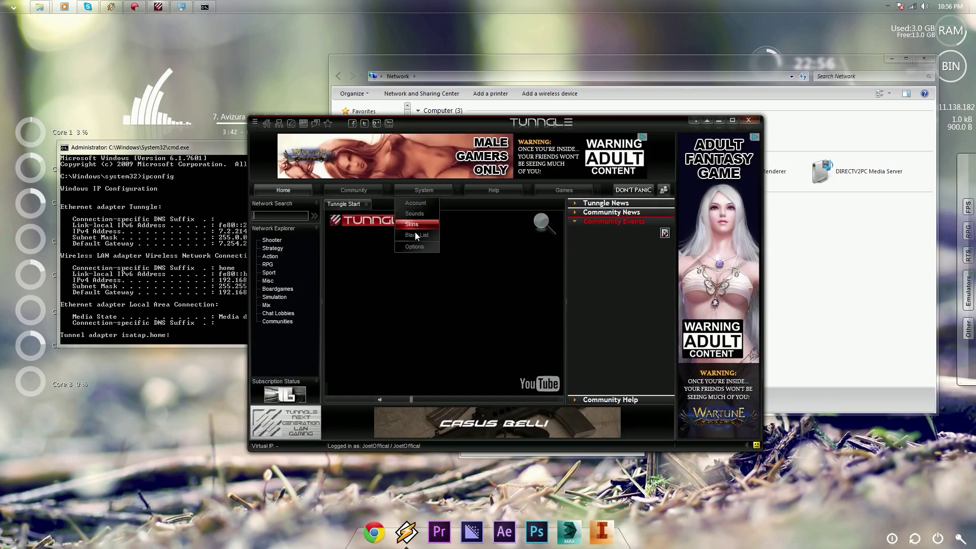
{"action": "left_click", "coordinate": [414, 247]}
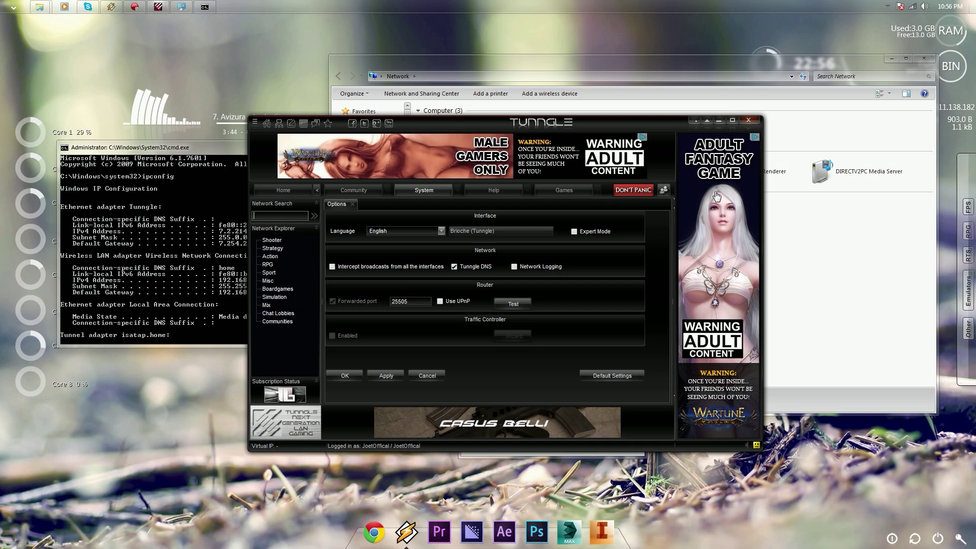
{"action": "left_click", "coordinate": [719, 121]}
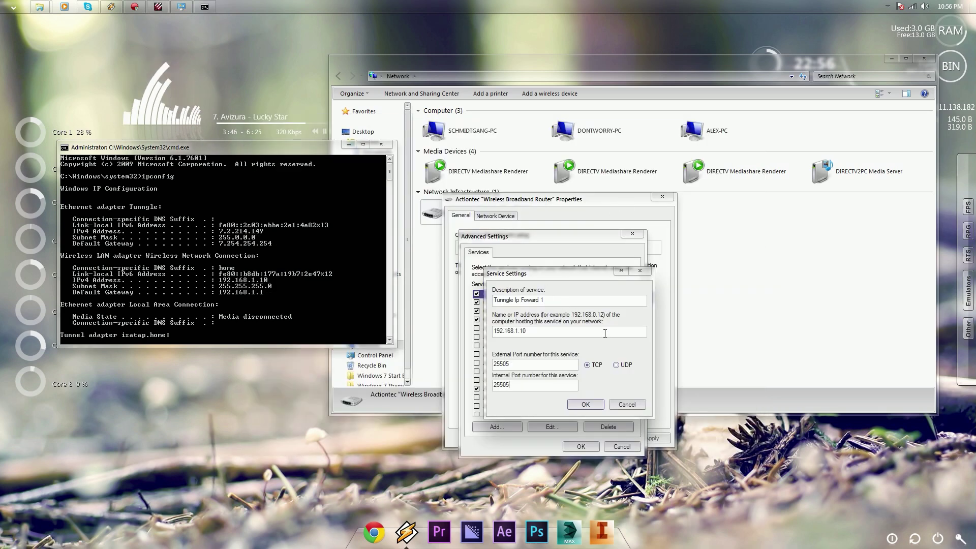
Set the new service's protocol to UDP, save it, and confirm the router's advanced settings and properties
{"action": "left_click", "coordinate": [617, 366]}
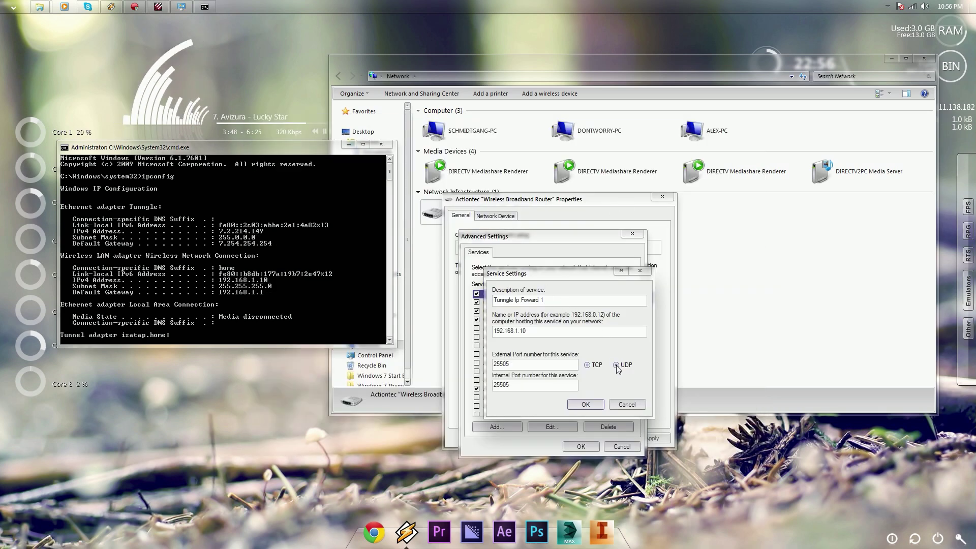
{"action": "left_click", "coordinate": [586, 405]}
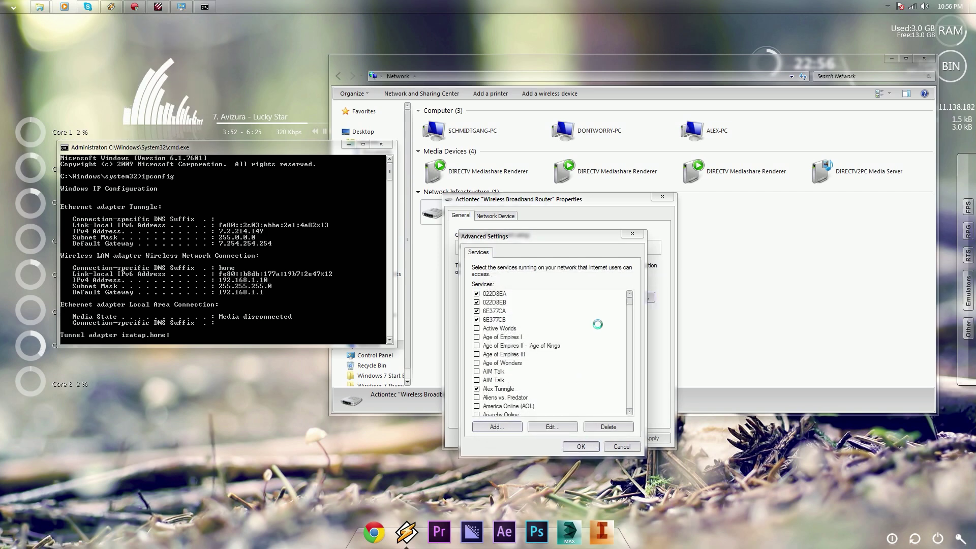
{"action": "left_click", "coordinate": [567, 448]}
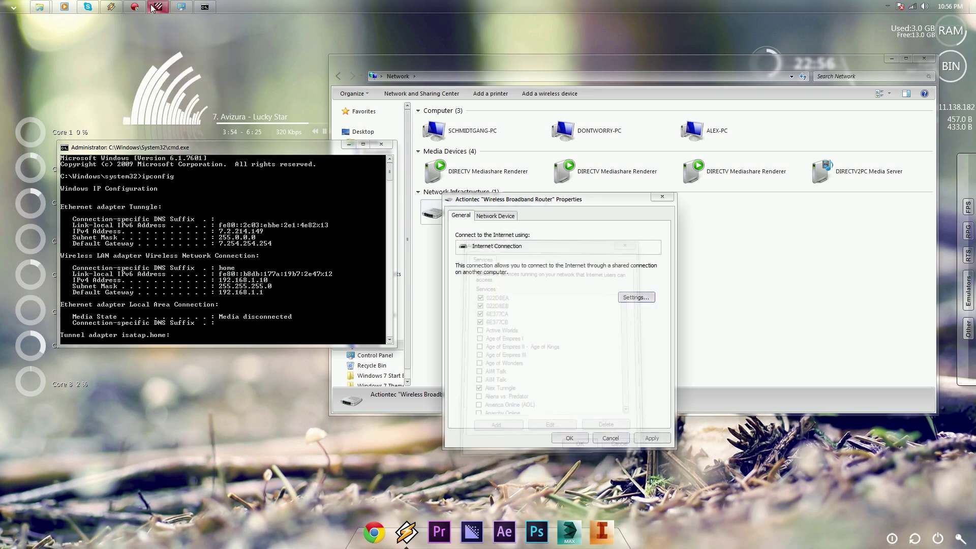
{"action": "left_click", "coordinate": [568, 438]}
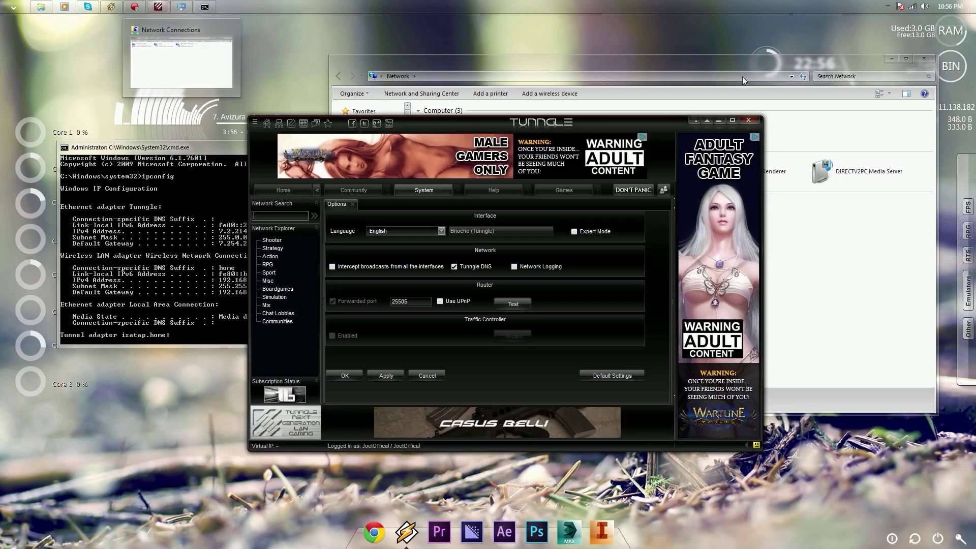
Quit Tunngle, confirm the exit, and launch it again
{"action": "left_click", "coordinate": [749, 120]}
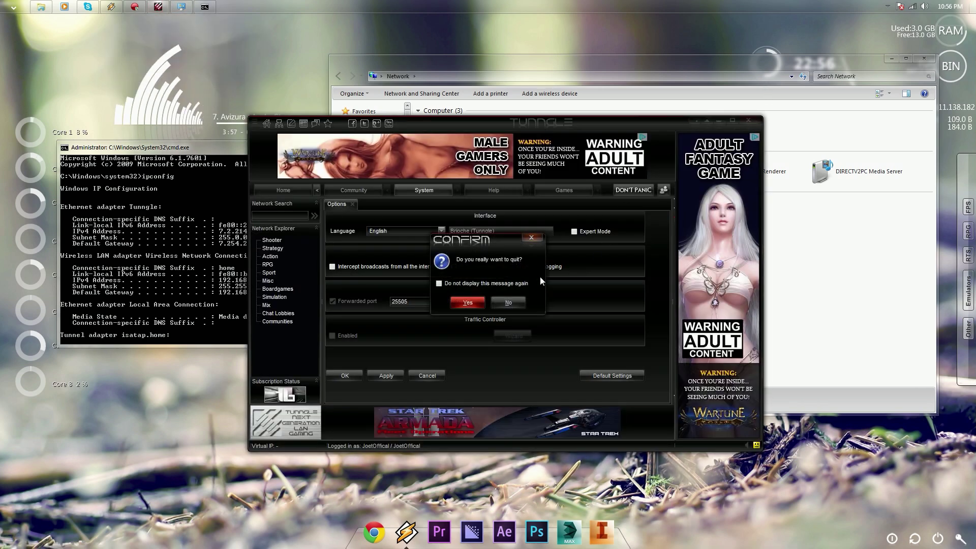
{"action": "left_click", "coordinate": [467, 302]}
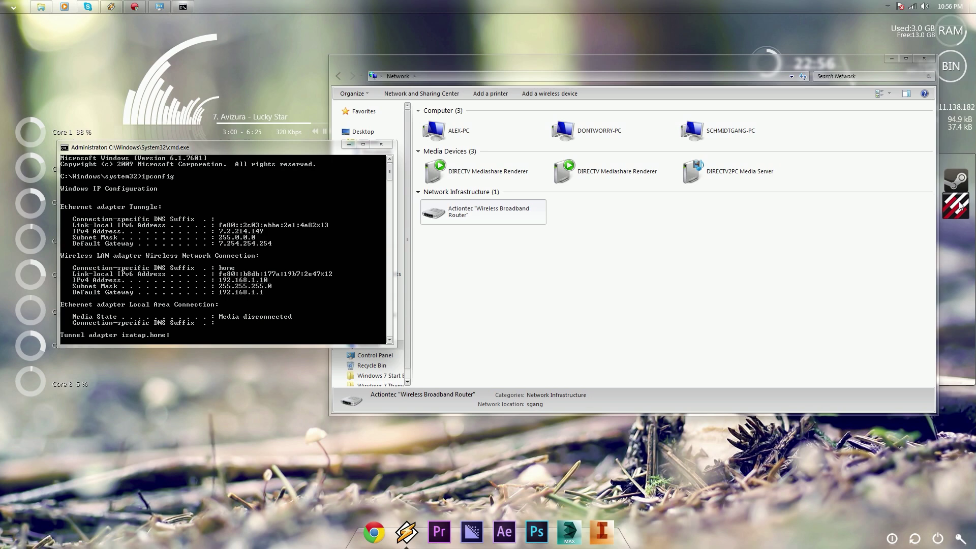
{"action": "left_click", "coordinate": [960, 206]}
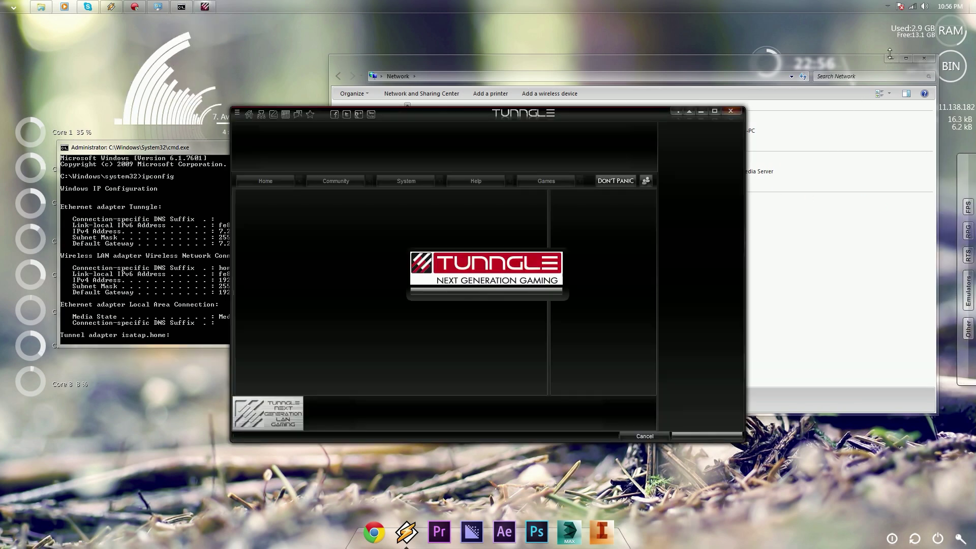
Minimize the Network window, close the command prompt, and reposition the Tunngle window on the desktop
{"action": "left_click", "coordinate": [890, 58]}
{"action": "left_click", "coordinate": [203, 149]}
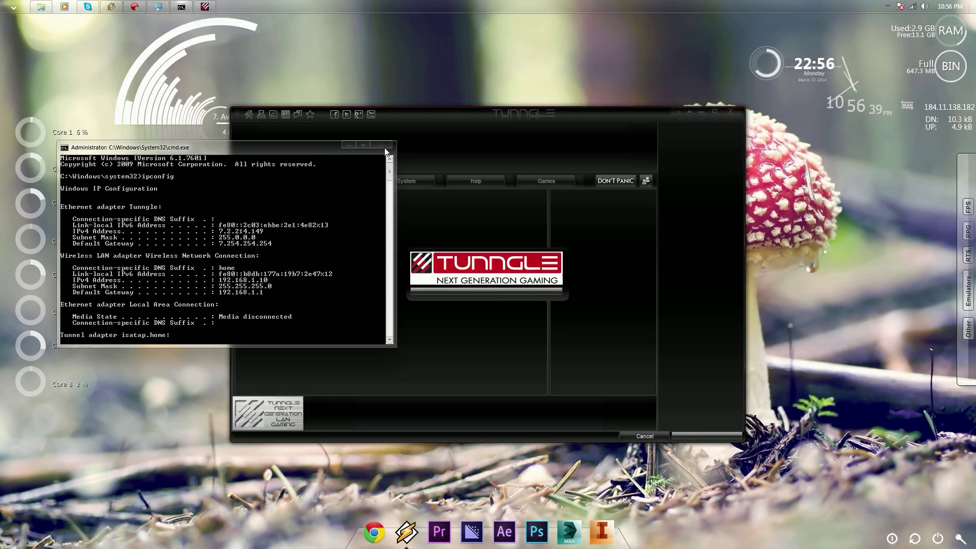
{"action": "left_click", "coordinate": [384, 146]}
{"action": "left_click_drag", "start_coordinate": [421, 116], "coordinate": [443, 107]}
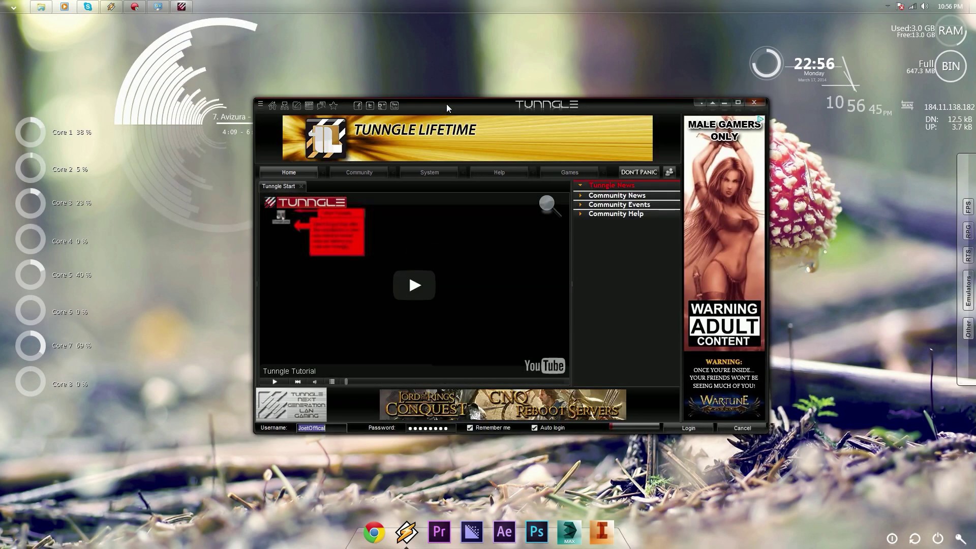
{"action": "left_click_drag", "start_coordinate": [458, 101], "coordinate": [472, 153]}
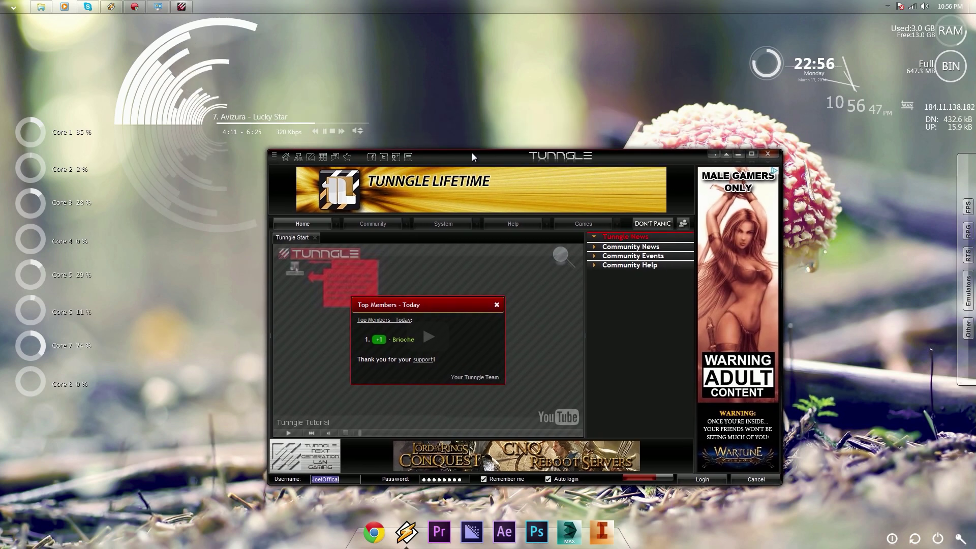